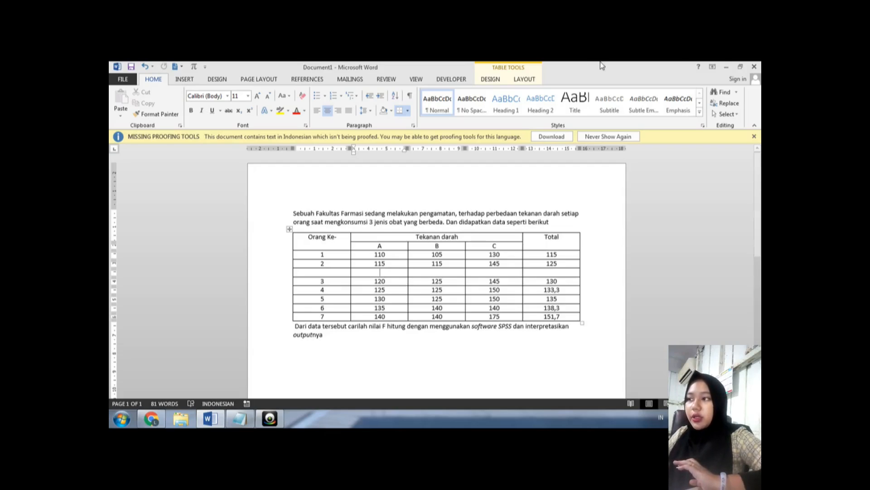
Minimize the Word document, launch SPSS, and start a new empty dataset with the option to type in data
click(725, 66)
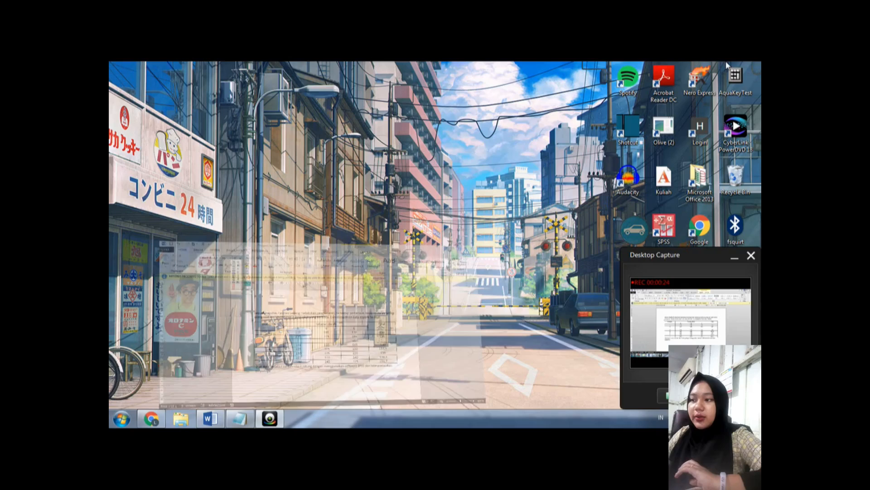
click(663, 232)
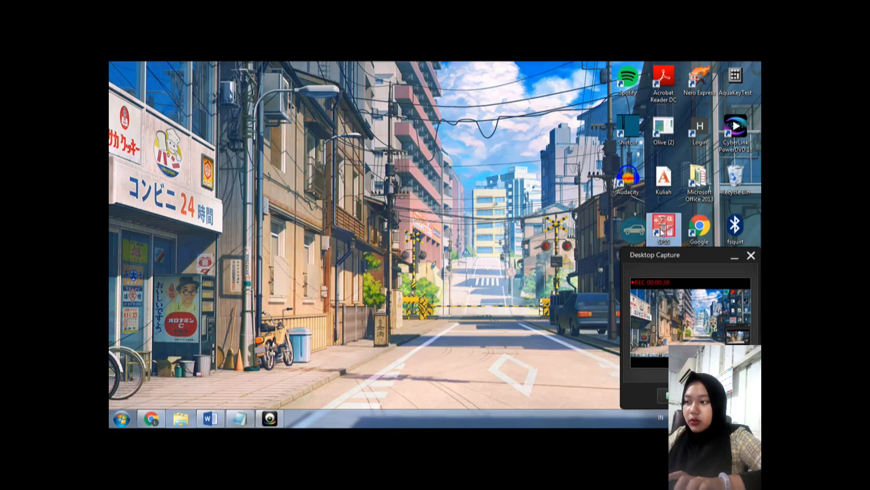
double_click(661, 231)
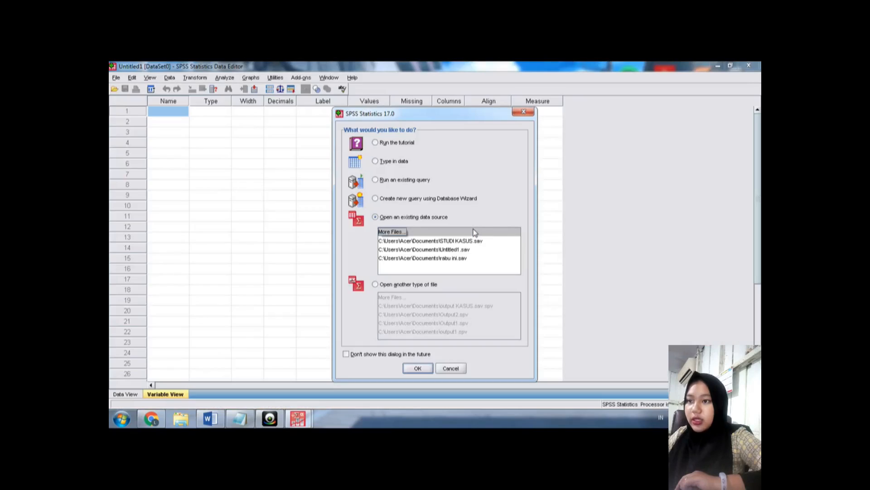
click(386, 162)
click(415, 369)
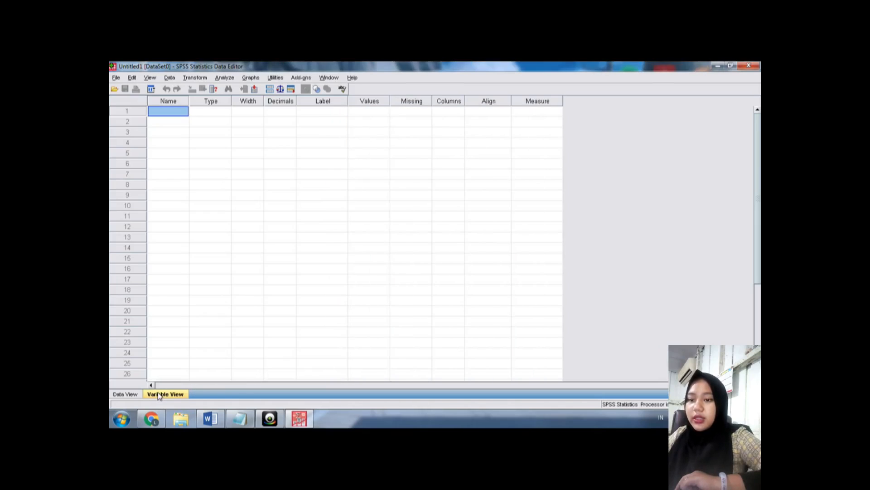
Check the blood pressure table in Word, return to SPSS, and name the first variable Orangke
click(210, 419)
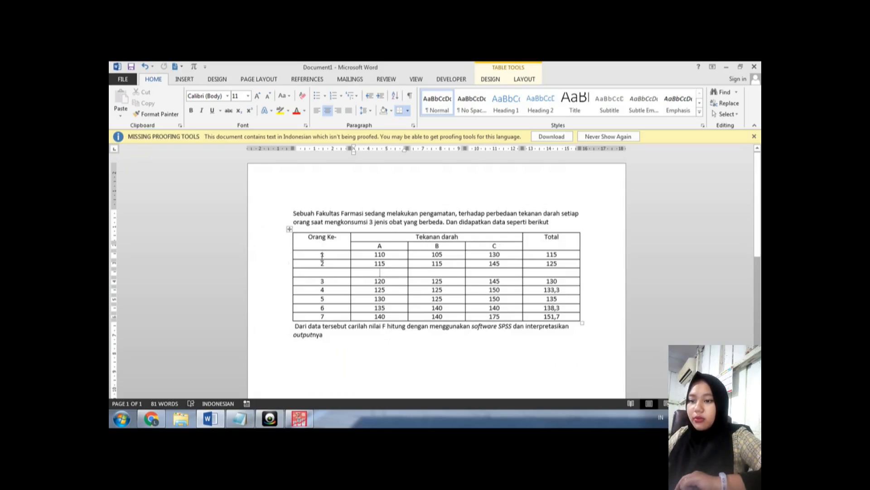
click(299, 418)
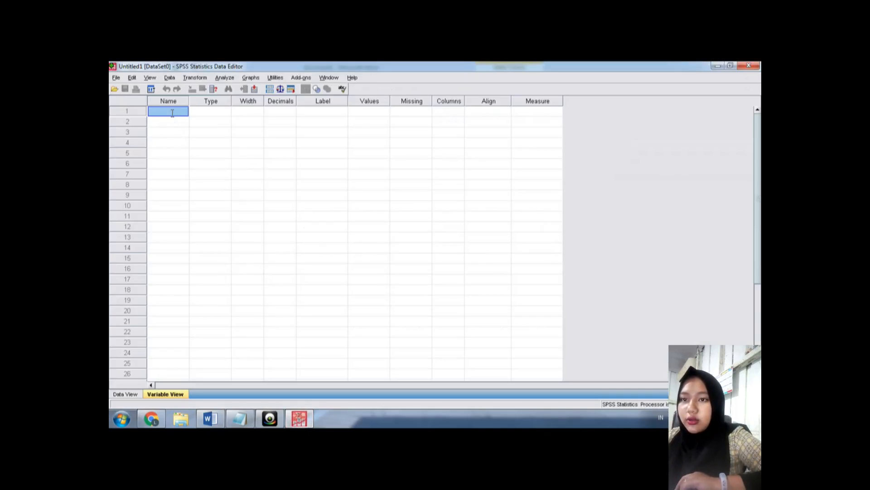
key(Caps_Lock)
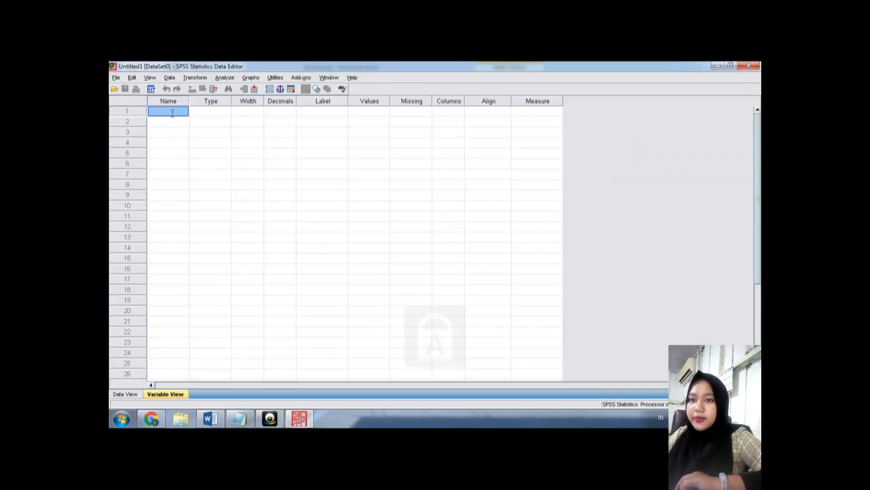
text(Orangk)
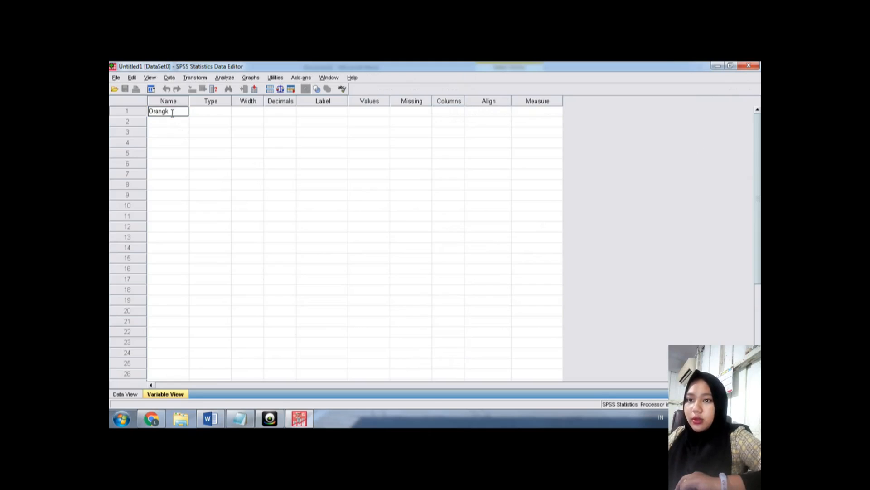
text(e)
key(Return)
Name the second variable JenisObat in the row below Orangke
click(168, 126)
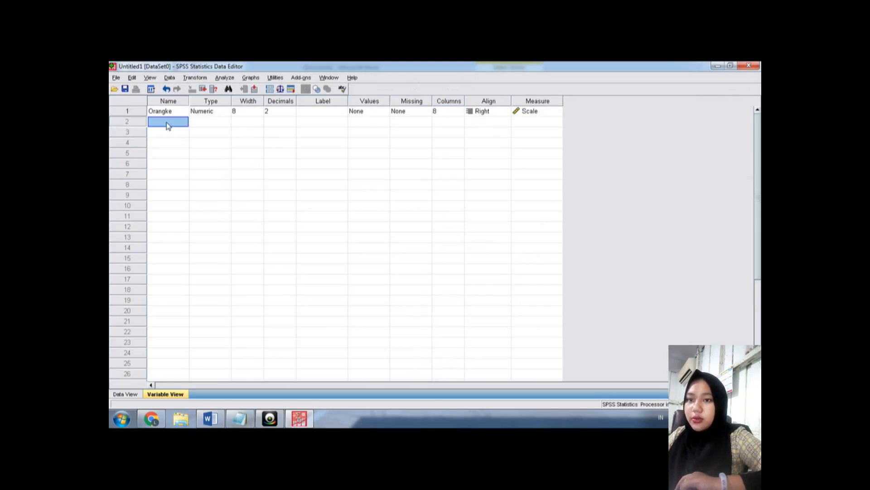
click(167, 122)
key(Caps_Lock)
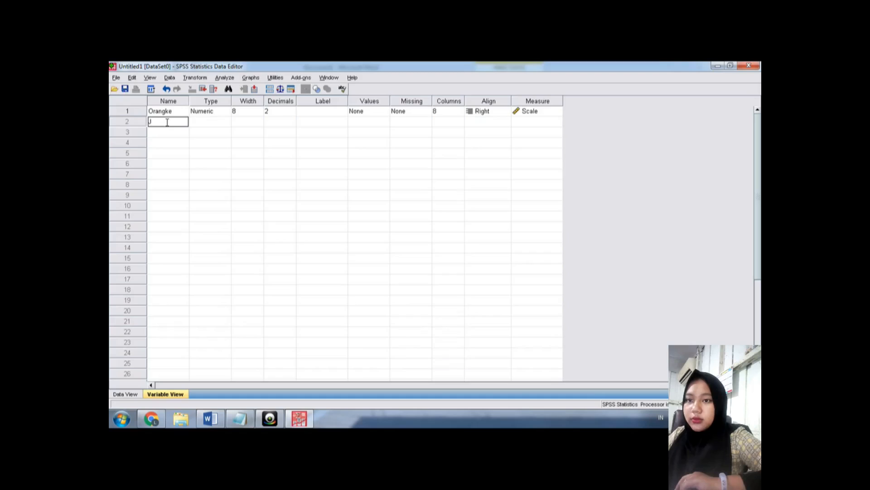
text(J)
key(Caps_Lock)
text(enisC)
key(Caps_Lock)
text(o)
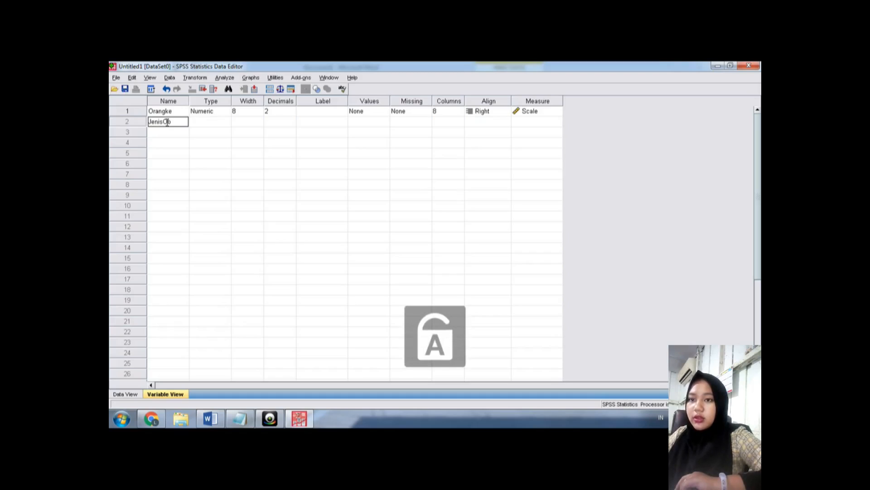
key(BackSpace)
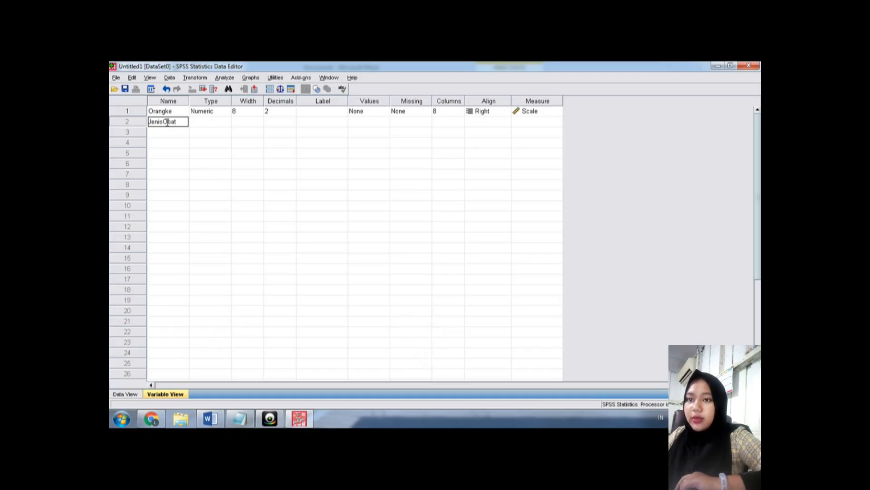
Name the third variable TekananDarah in the row below JenisObat
click(167, 136)
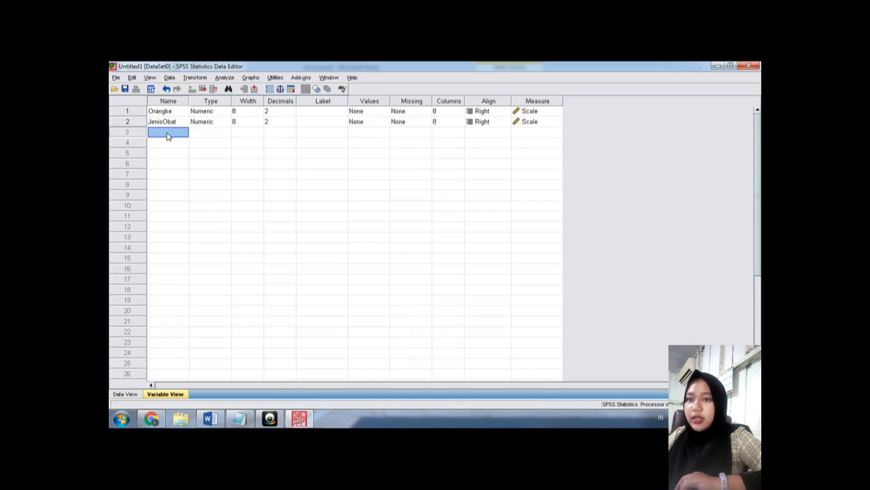
key(Caps_Lock)
text(T)
key(Caps_Lock)
text(ekan)
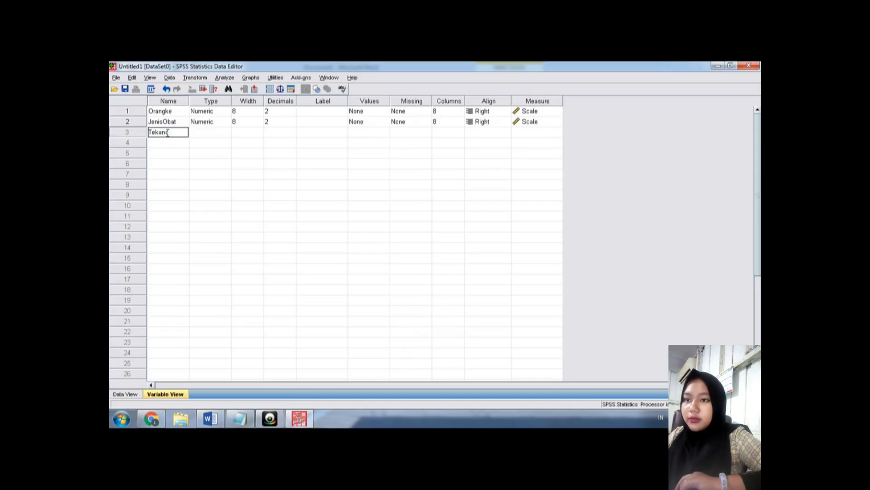
text(an)
key(Caps_Lock)
text(D)
key(Caps_Lock)
text(arah)
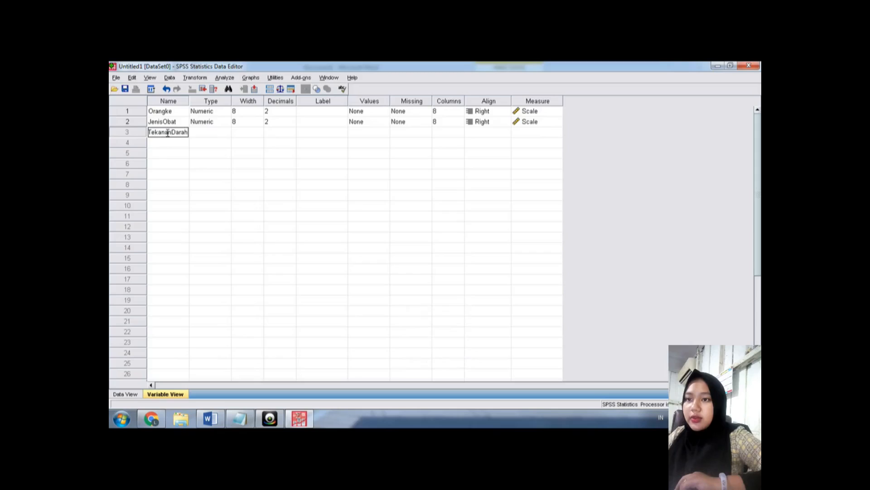
click(249, 122)
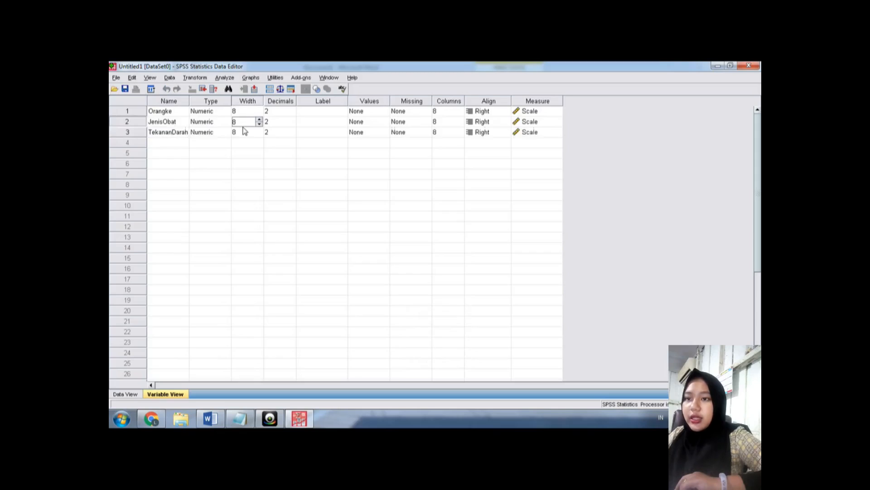
Set the number of decimals to 0 for the variables Orangke, JenisObat and TekananDarah
click(271, 112)
click(292, 114)
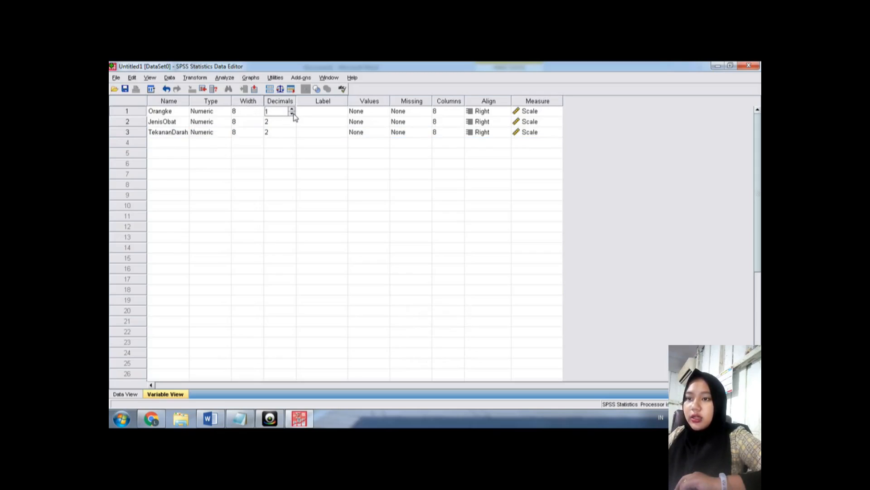
click(292, 123)
click(292, 124)
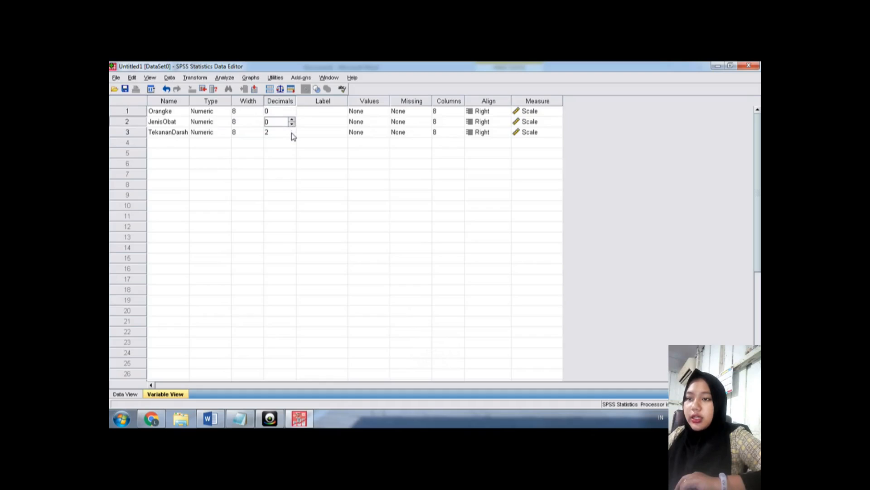
click(292, 134)
click(292, 135)
click(368, 112)
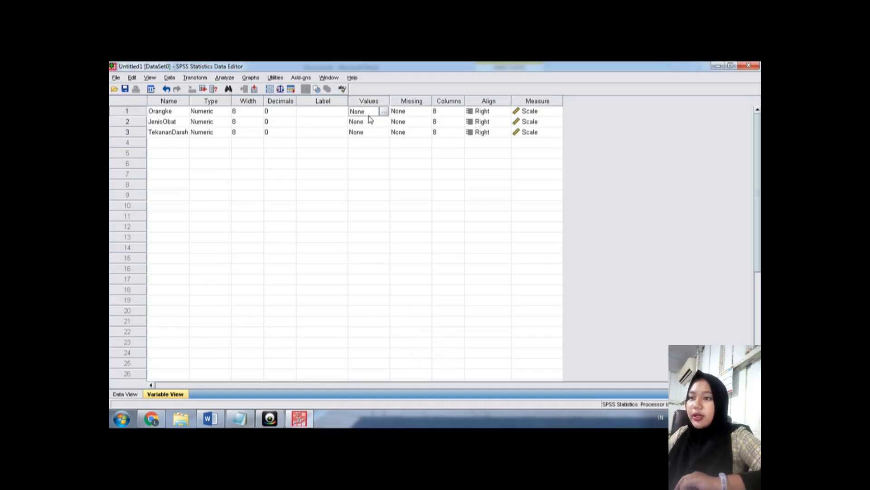
click(384, 113)
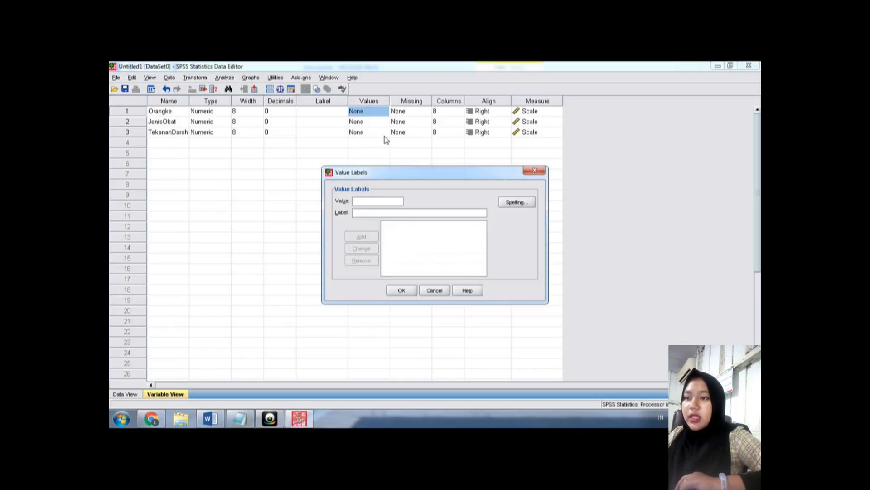
click(533, 172)
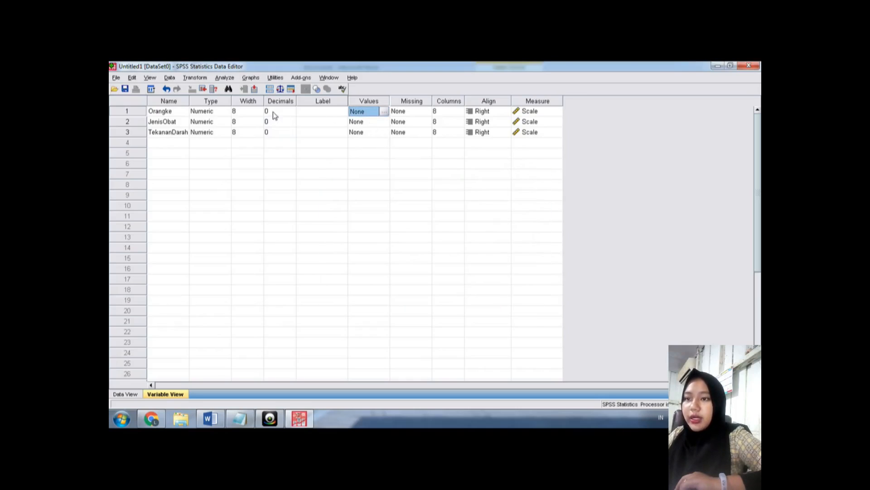
Open the value labels of the Orangke variable and add value 1 with the label "Orang ke 1"
click(384, 112)
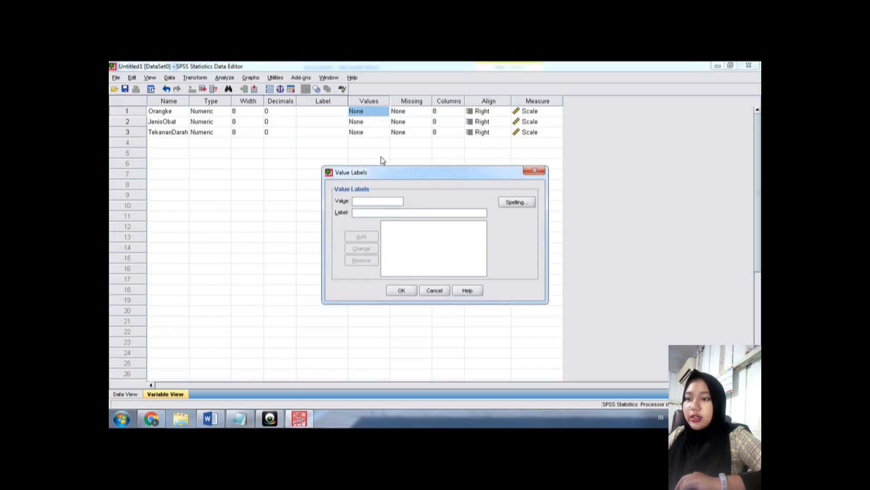
click(375, 200)
text(1)
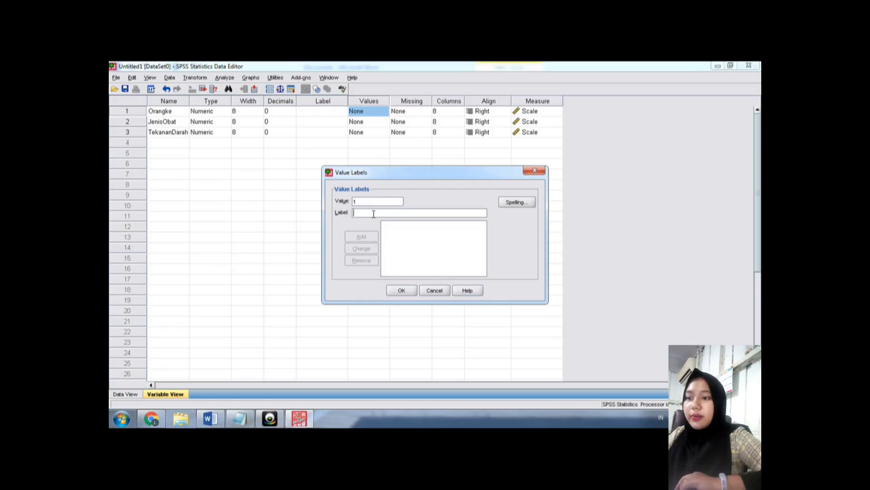
key(Caps_Lock)
text(Or)
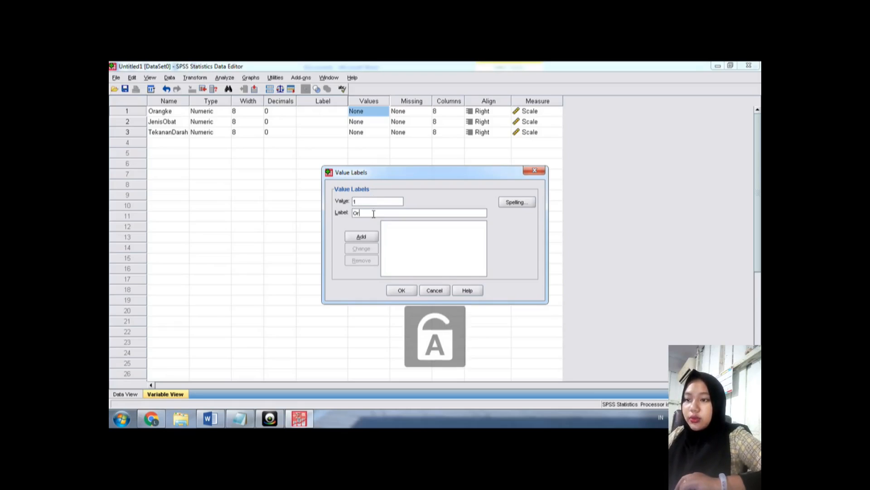
text(ang k)
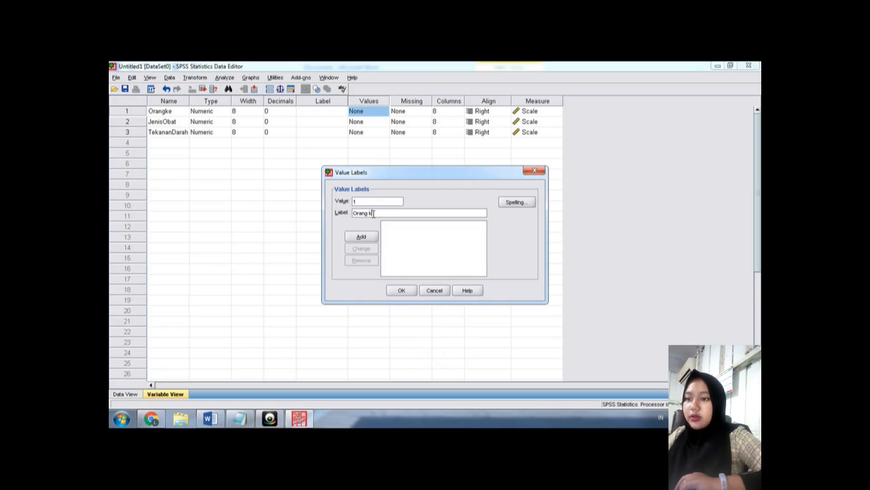
text(e 1)
key(Return)
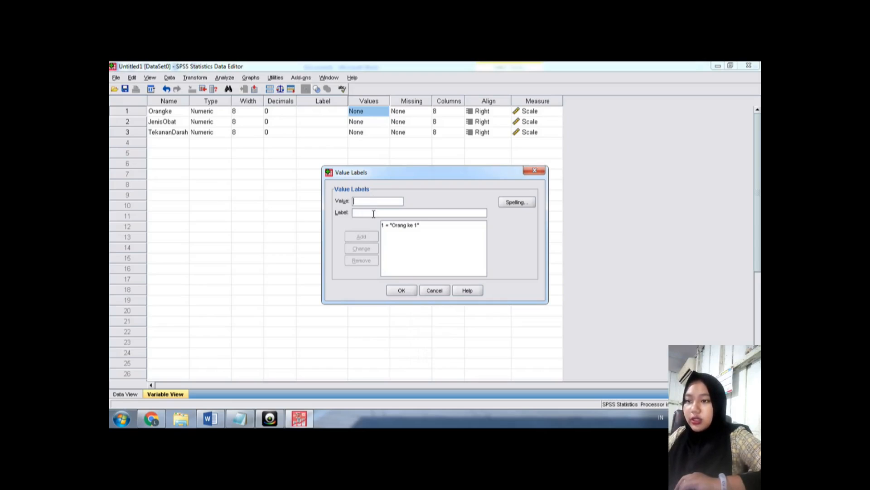
Add the Orangke value labels 2 = "orang ke 2" and 3 = "orang ke 3"
text(o)
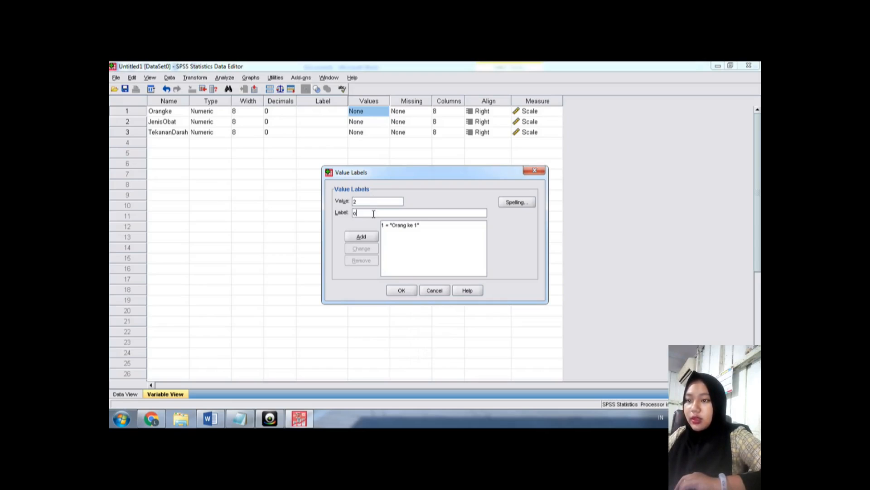
text(rang )
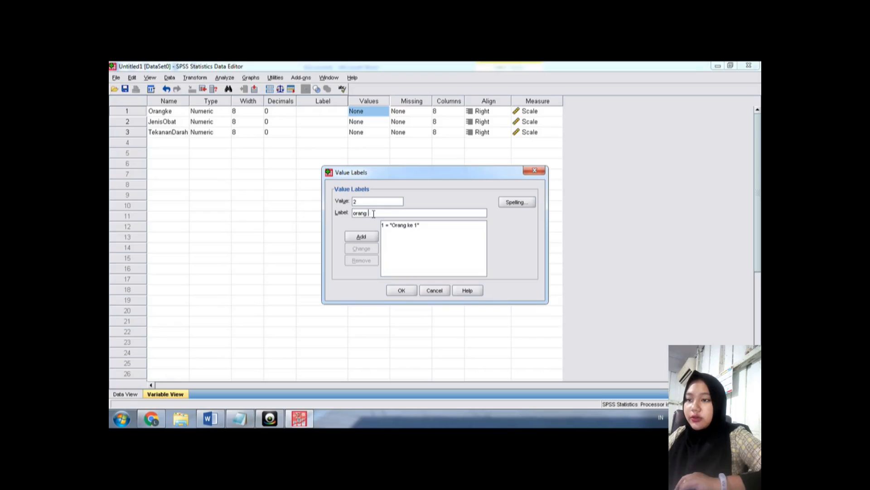
text(ke 2)
key(Return)
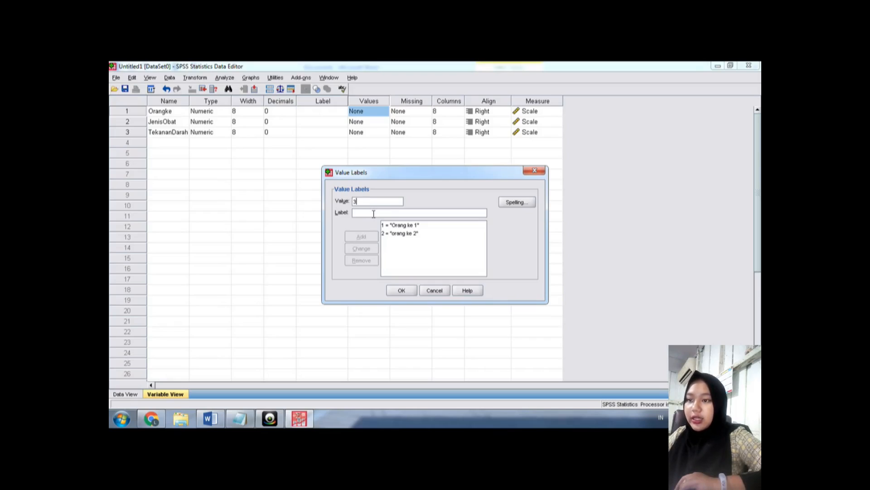
text(orang )
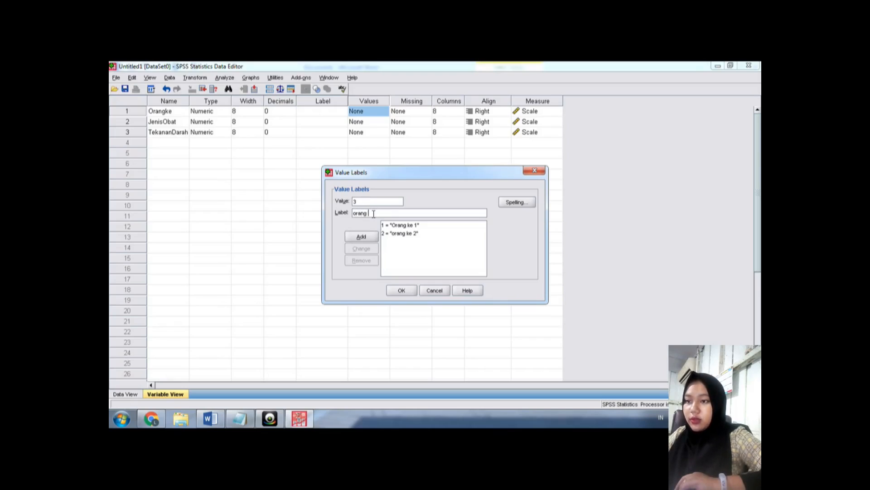
text(ke 3)
key(Return)
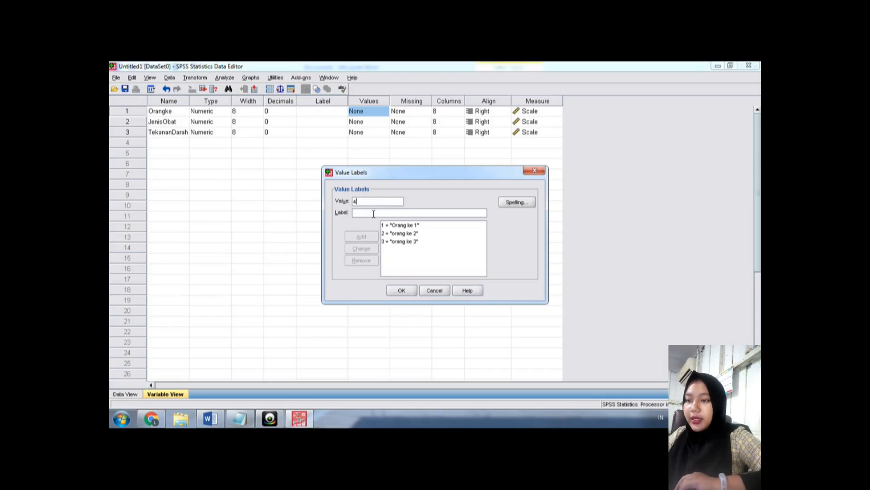
Add the Orangke value labels 4 = "orang ke 4" and 5 = "orang ke 5"
text(orang)
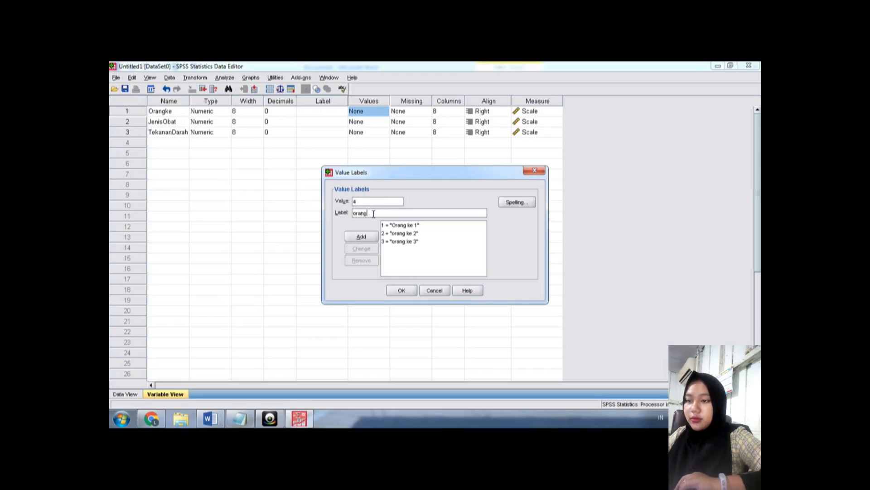
text( ke 4)
key(Return)
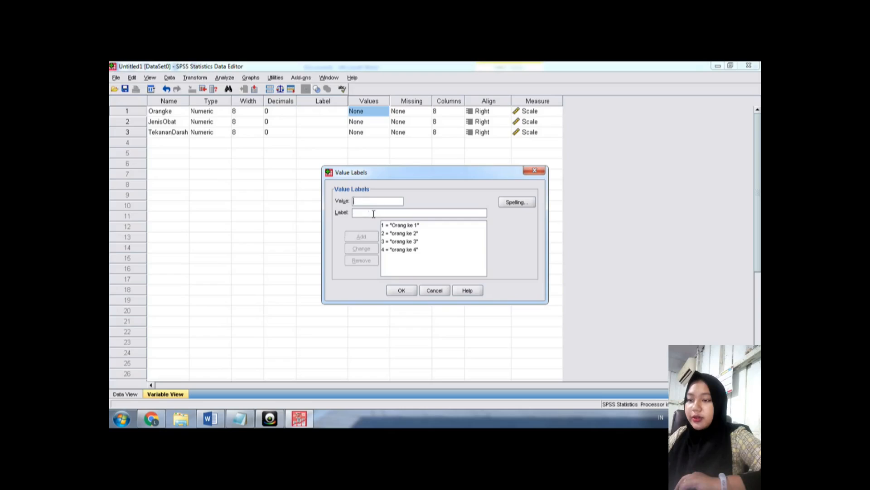
text(5)
key(Tab)
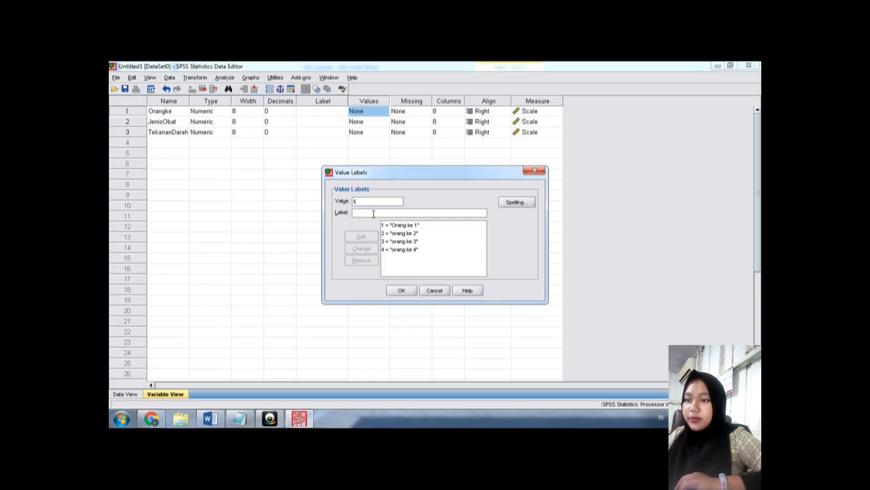
text(orang ke 5)
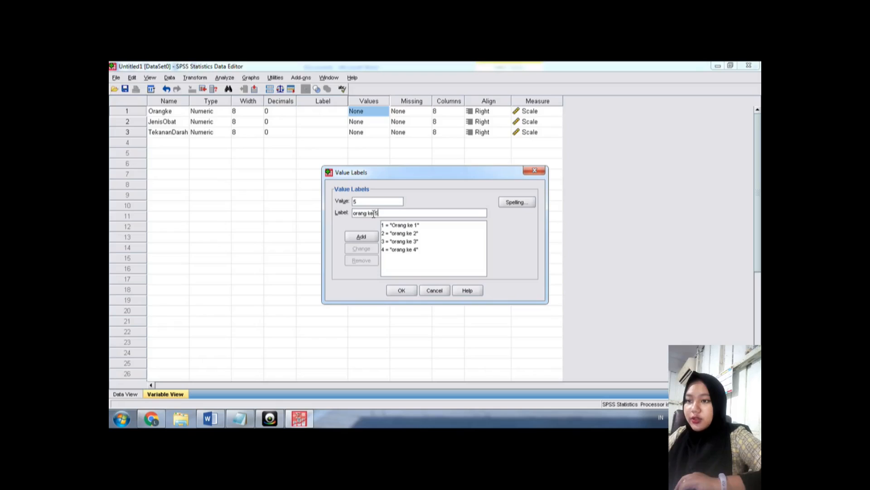
key(Return)
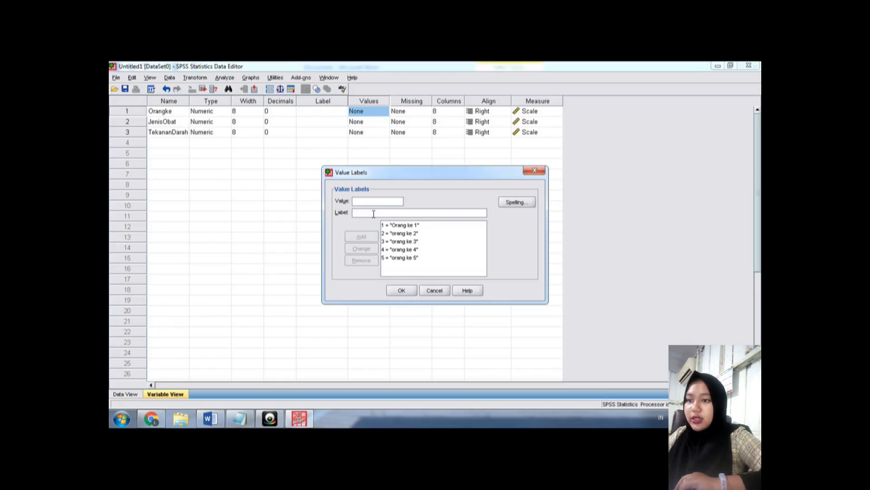
Add the Orangke value labels 6 = "orang ke 6" and 7 = "orang ke 7", and confirm the label list
text(ora)
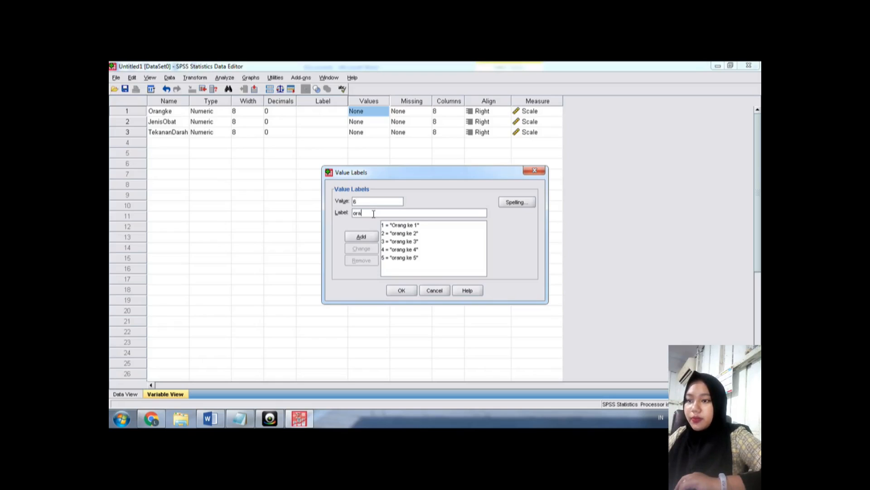
text(ng ke 6)
key(Return)
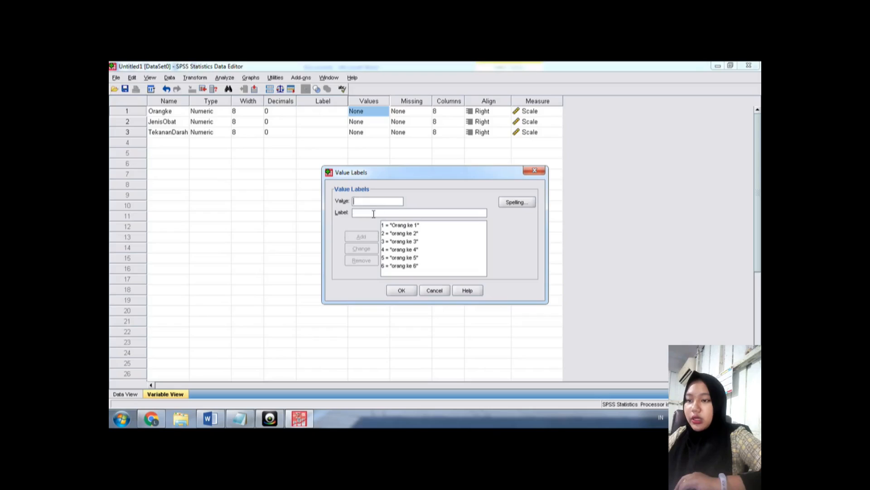
text(o)
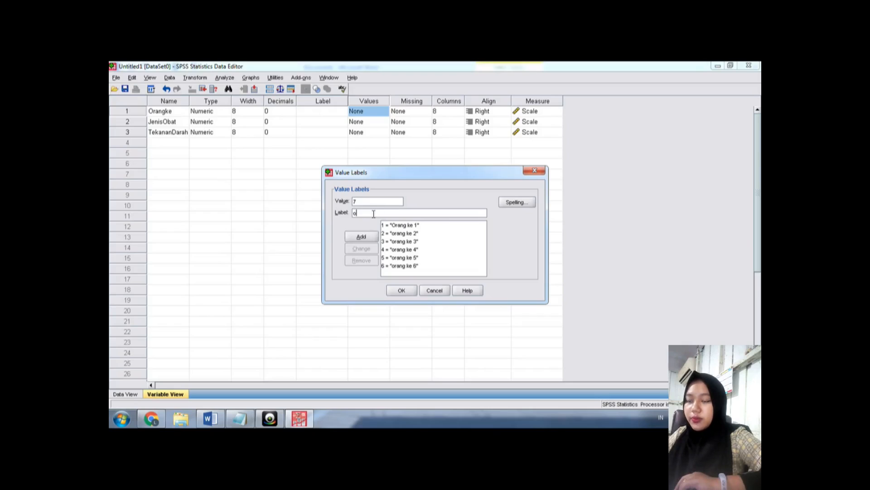
text(rang ke)
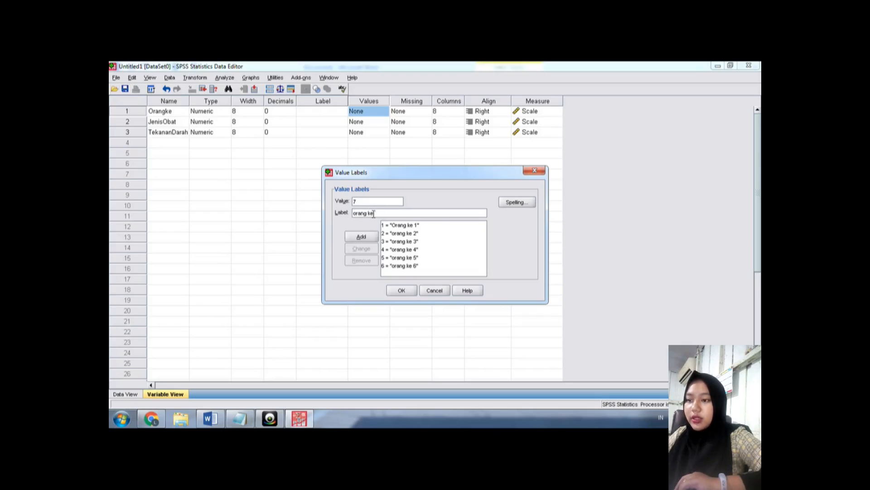
text( 7)
key(Return)
click(402, 290)
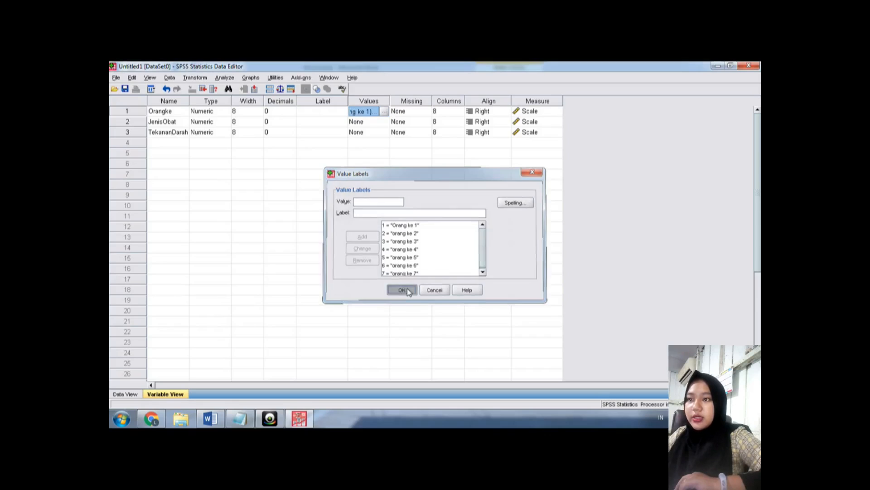
Open the value labels of the JenisObat variable and add value 1 with the label "A"
click(358, 124)
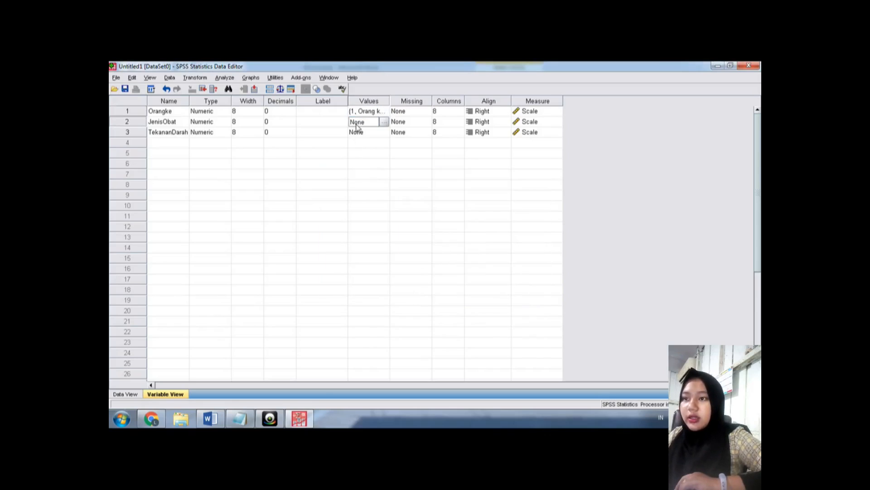
click(385, 122)
text(1)
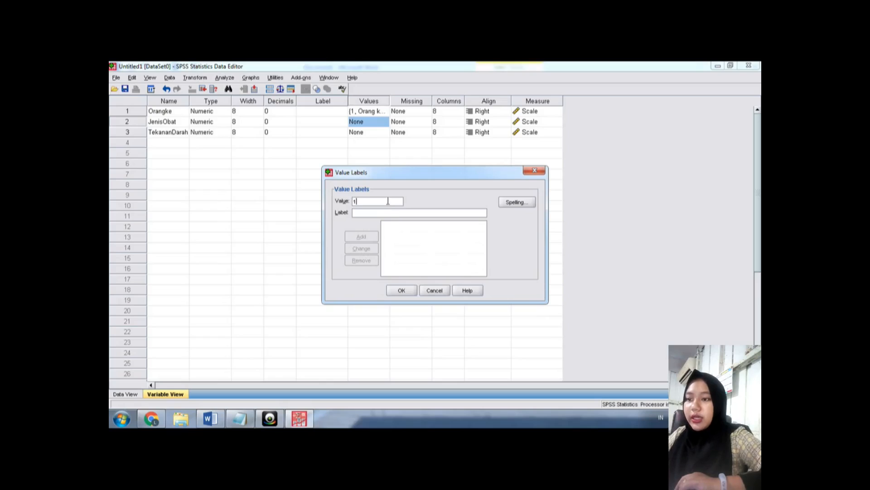
click(386, 213)
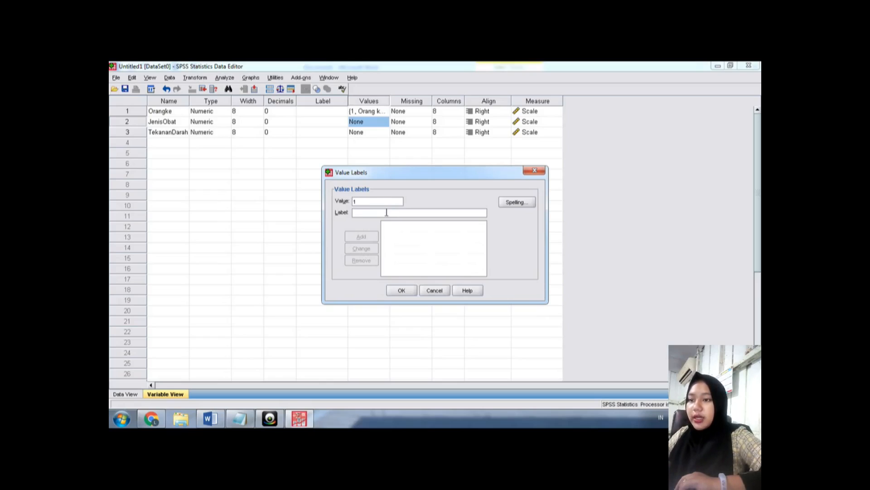
key(Caps_Lock)
text(A)
key(Return)
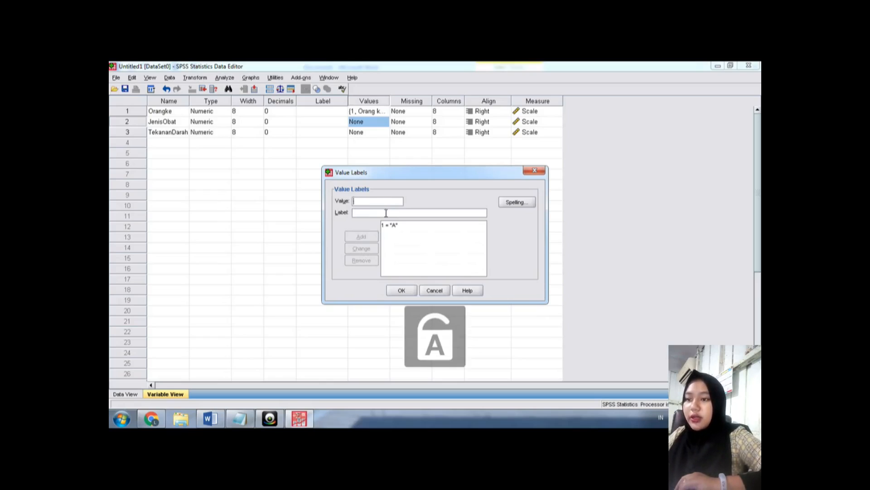
Add the JenisObat value labels 2 = "B" and 3 = "C", and confirm the label list
text(2)
click(386, 213)
key(Caps_Lock)
text(B)
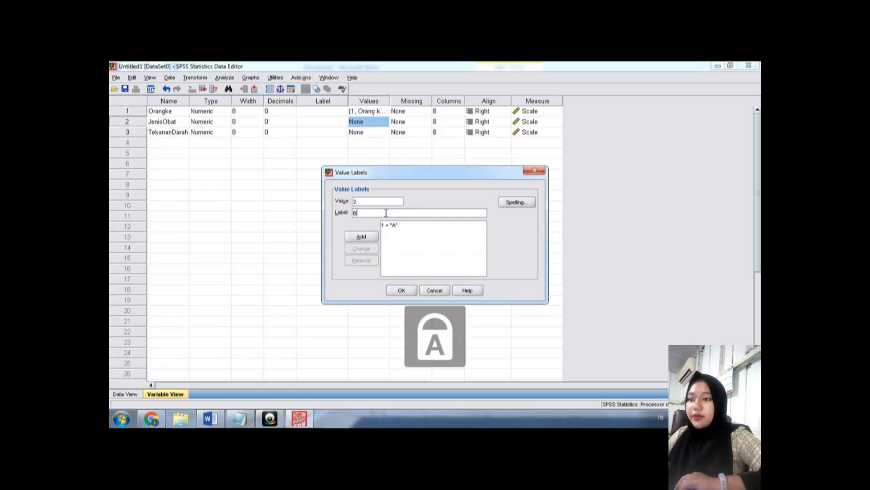
key(Return)
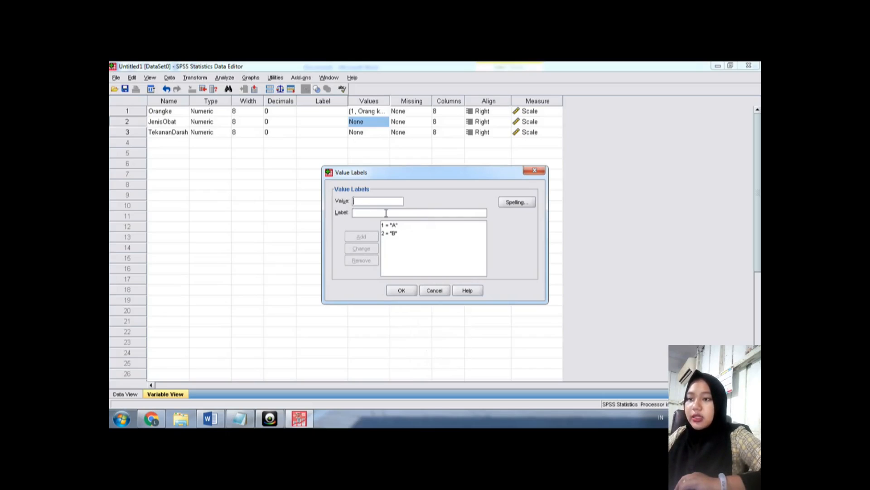
key(Caps_Lock)
text(C)
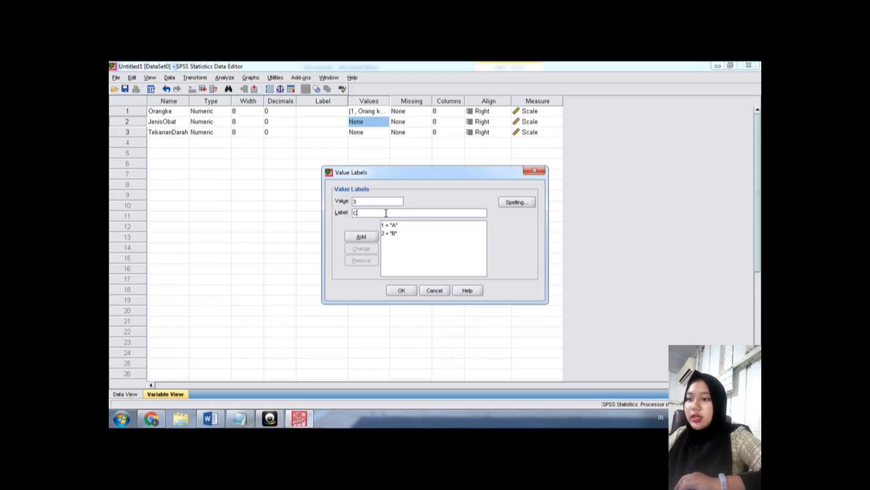
key(Caps_Lock)
key(Return)
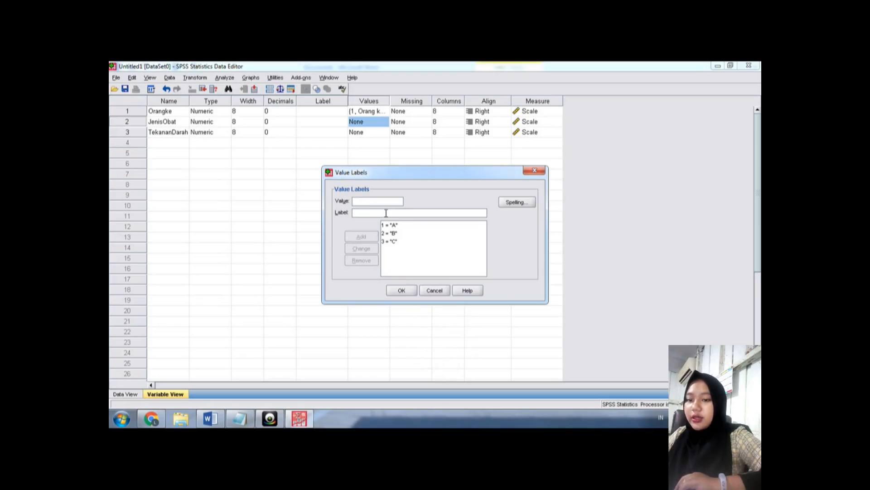
click(401, 289)
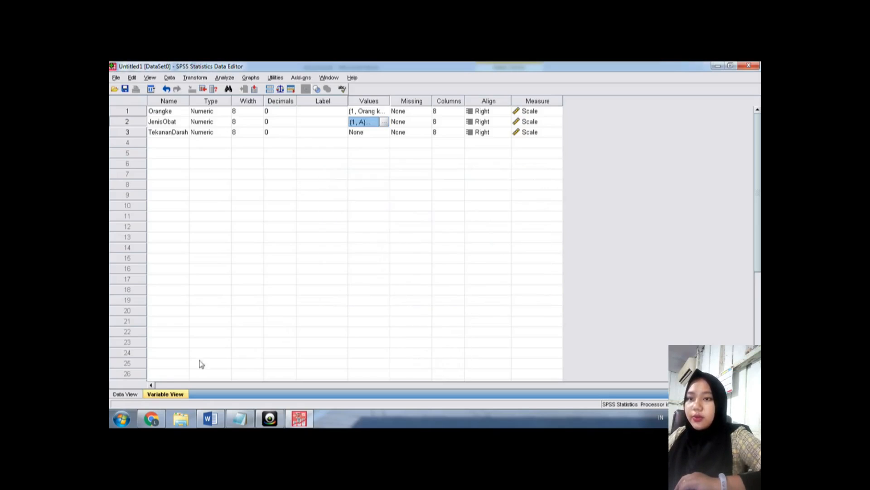
In the data sheet, widen the three variable columns and enter 1 for Orangke in rows 1 to 3
click(126, 395)
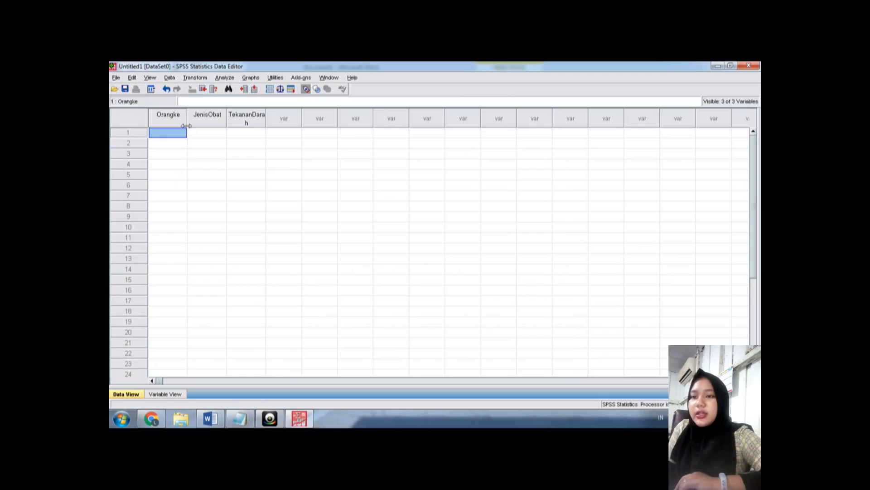
drag(187, 124, 331, 121)
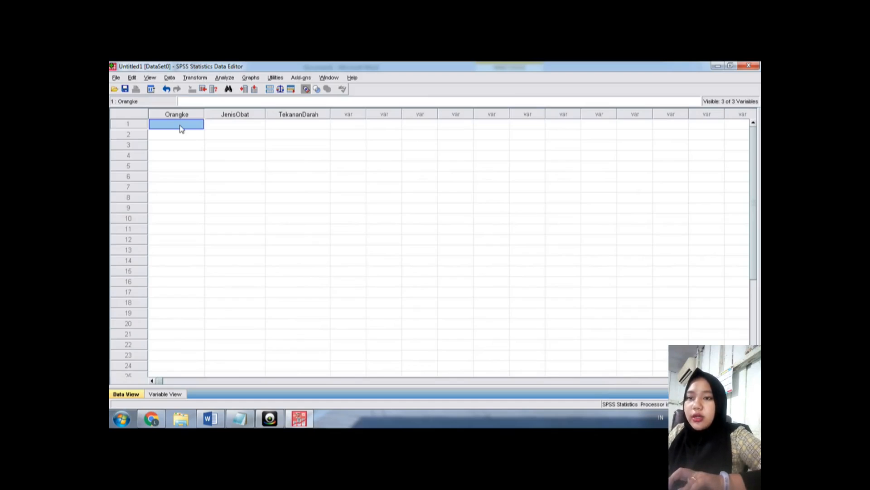
text(1)
key(Return)
text(1)
key(Return)
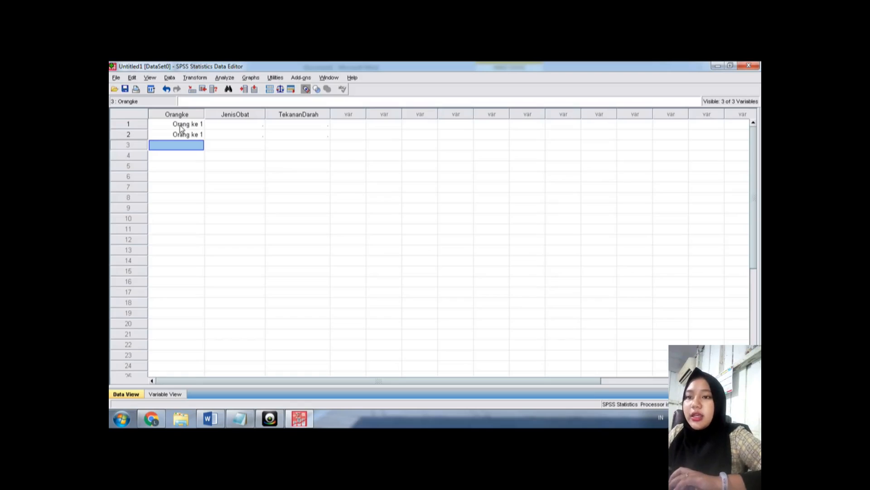
text(1)
key(Return)
Enter the Orangke values 2 in rows 4 to 6 and 3 in rows 7 to 9
text(2)
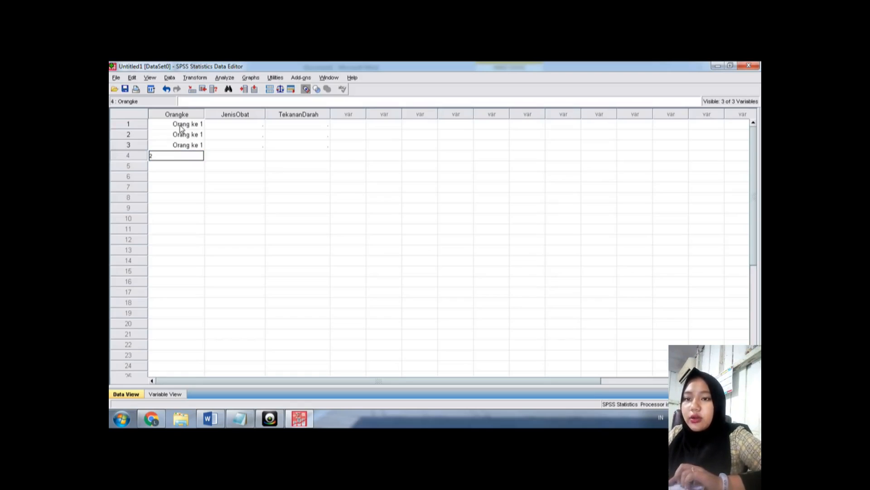
key(Return)
text(2)
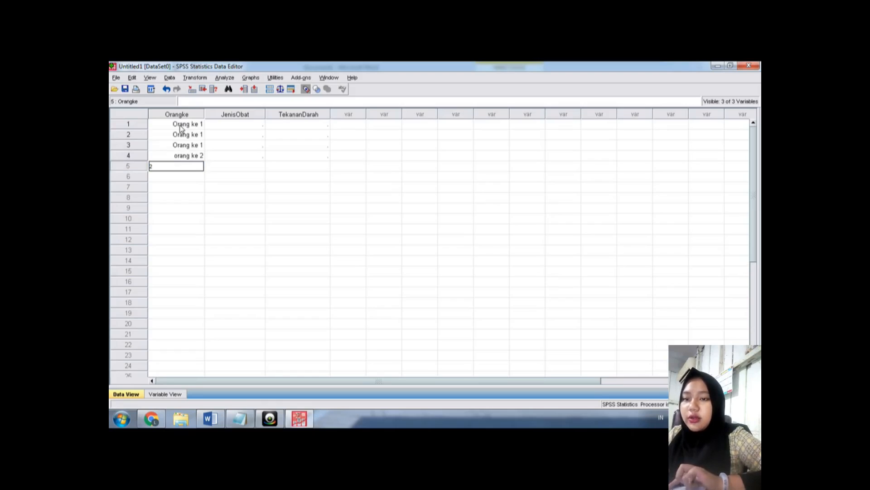
key(Return)
text(2)
key(Return)
text(3)
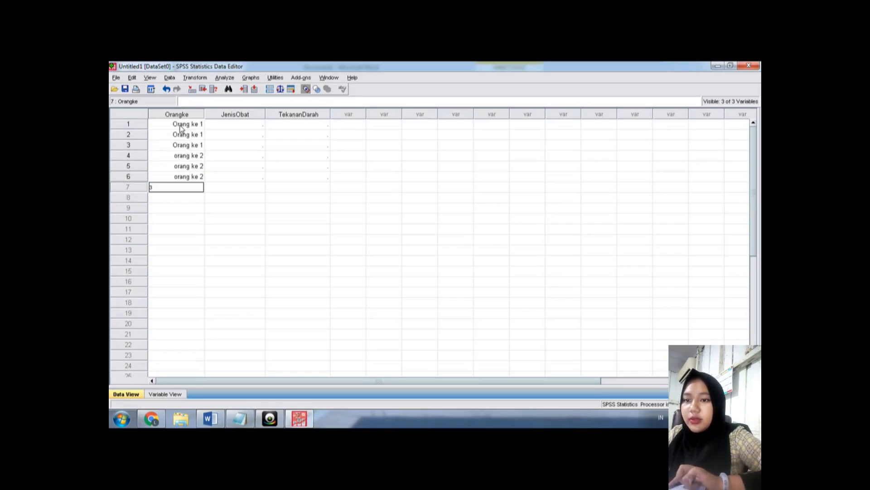
key(Return)
text(3)
key(Return)
text(3)
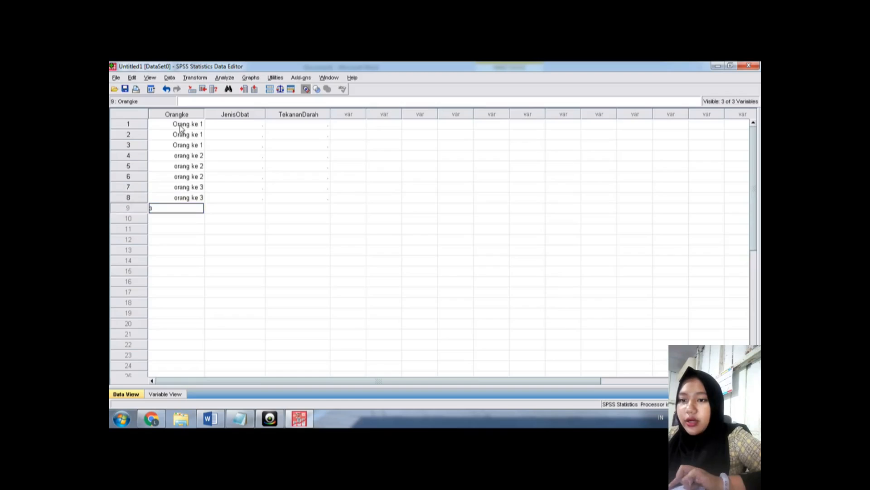
key(Return)
Enter the Orangke values 4 in rows 10 to 12 and 5 in rows 13 to 15
text(4)
key(Return)
text(4)
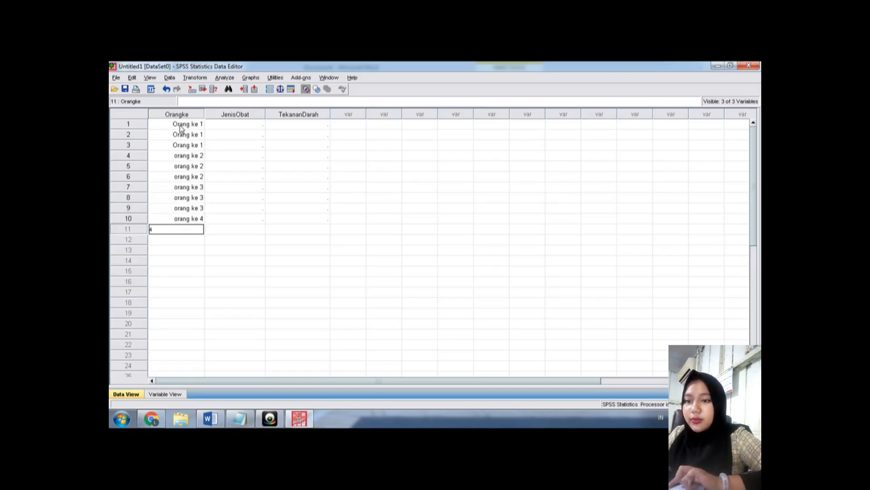
key(Return)
text(4)
key(Return)
text(5)
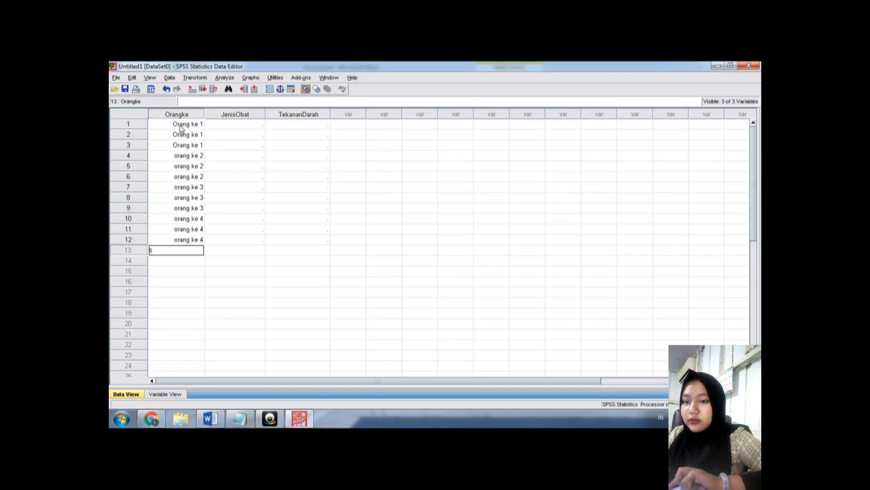
key(Return)
text(5)
key(Return)
text(5)
key(Return)
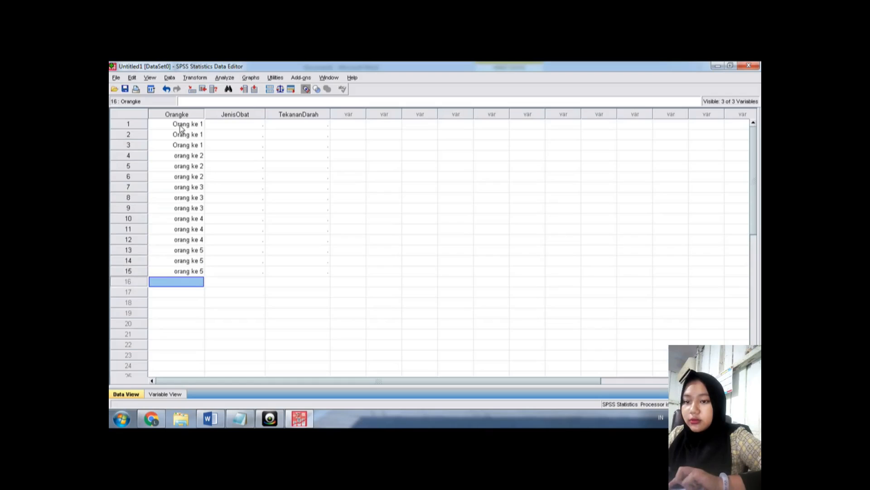
Enter the Orangke values 6 in rows 16 to 18 and 7 in rows 19 to 21
text(6)
key(Return)
text(6)
key(Return)
text(6)
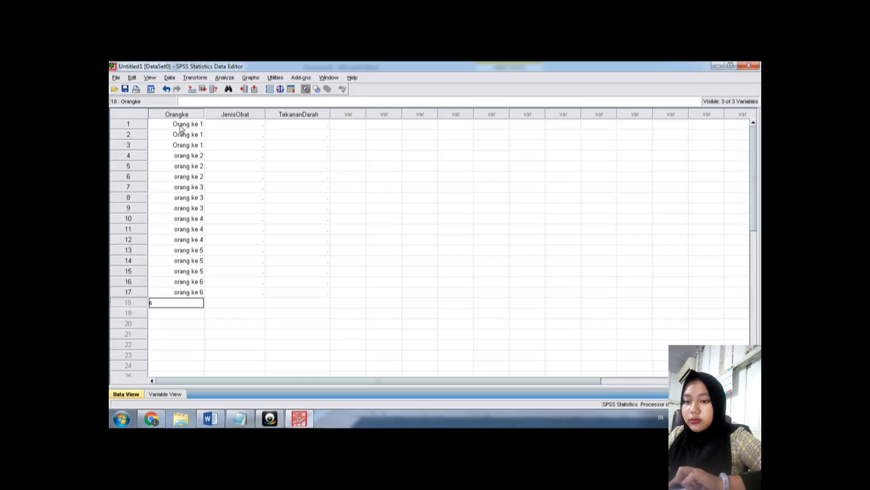
key(Return)
text(7)
key(Return)
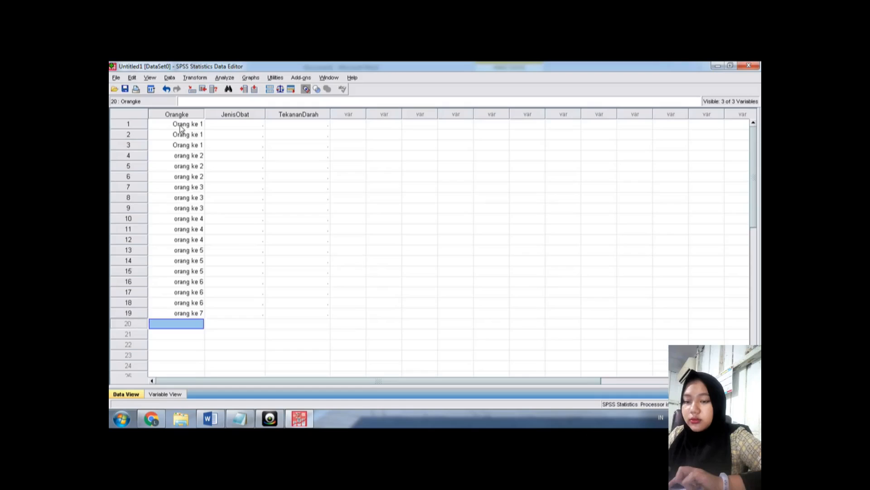
text(7)
key(Return)
text(7)
key(Return)
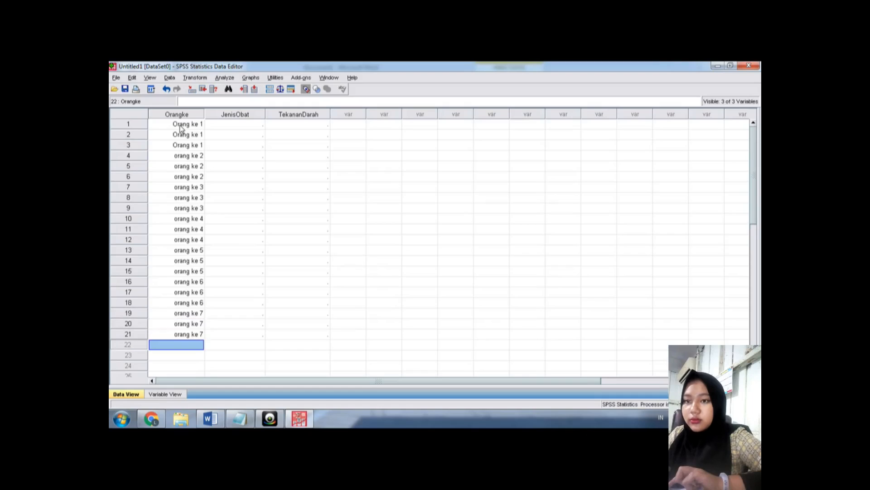
Try to enter the letter "a" as the JenisObat value in row 1
click(210, 123)
text(a)
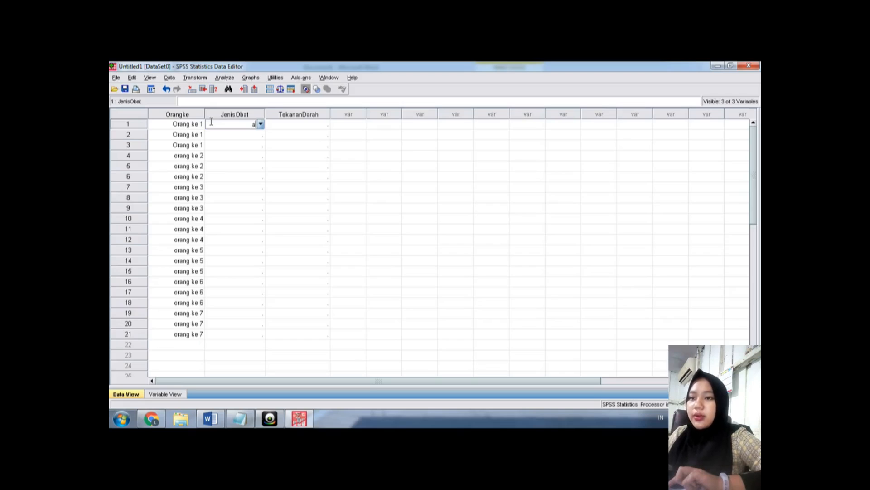
key(Return)
click(211, 123)
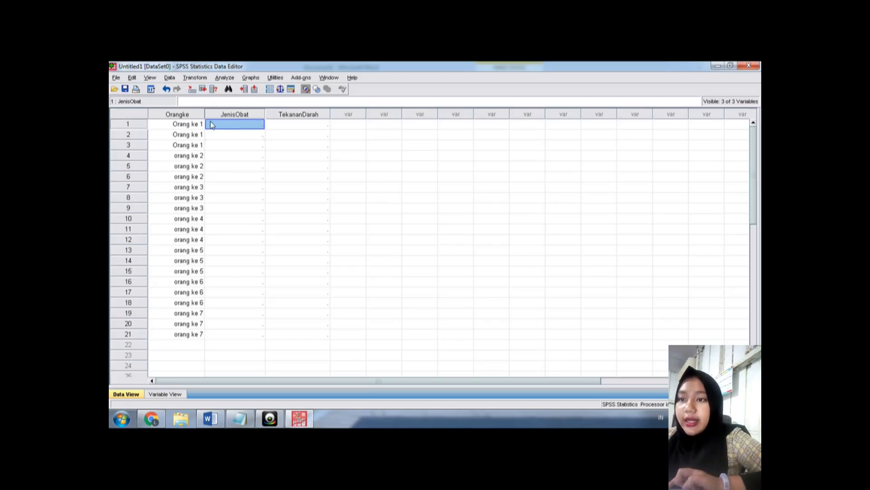
text(a)
click(240, 134)
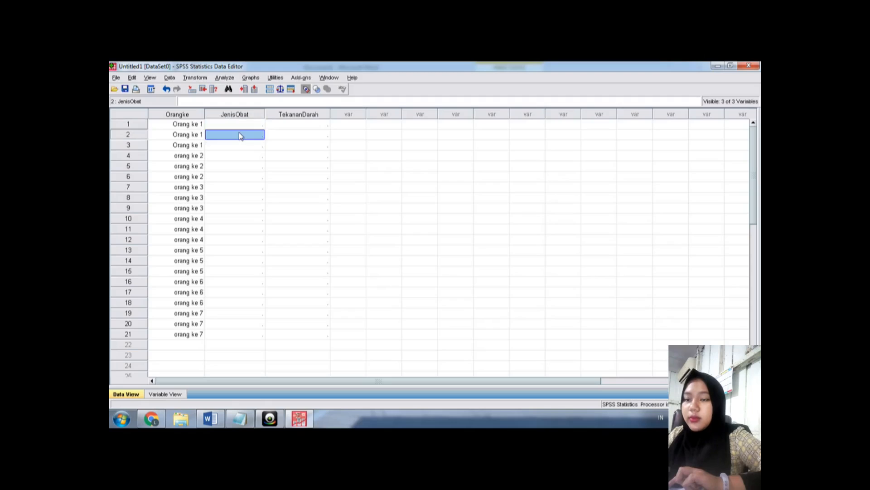
Enter the JenisObat values A, B and C in capital letters in rows 1 to 3
click(240, 129)
key(Caps_Lock)
click(240, 127)
text(A)
key(Return)
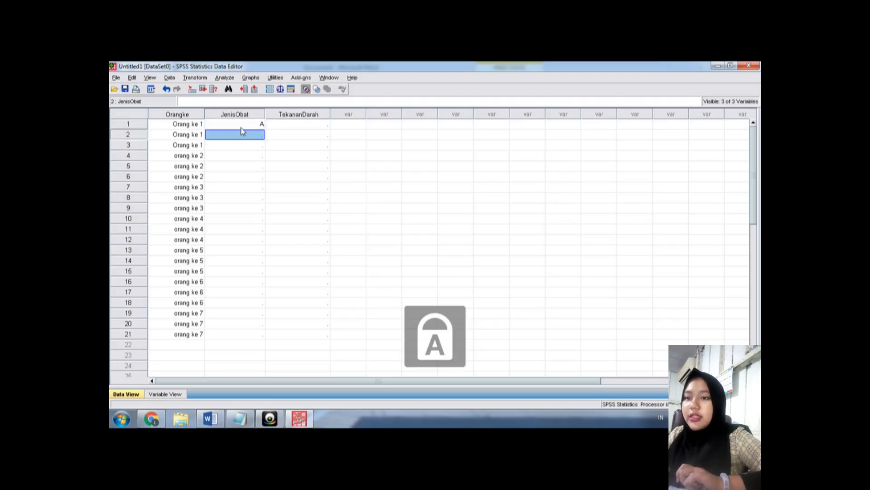
text(B)
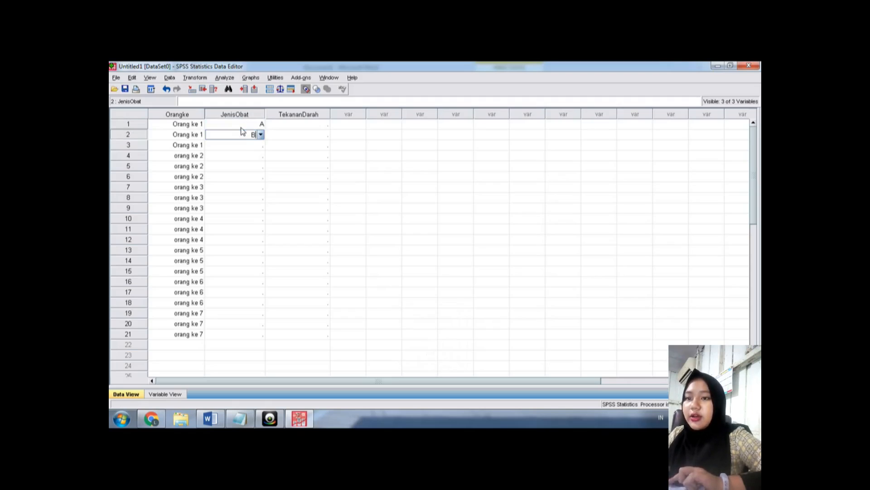
key(Return)
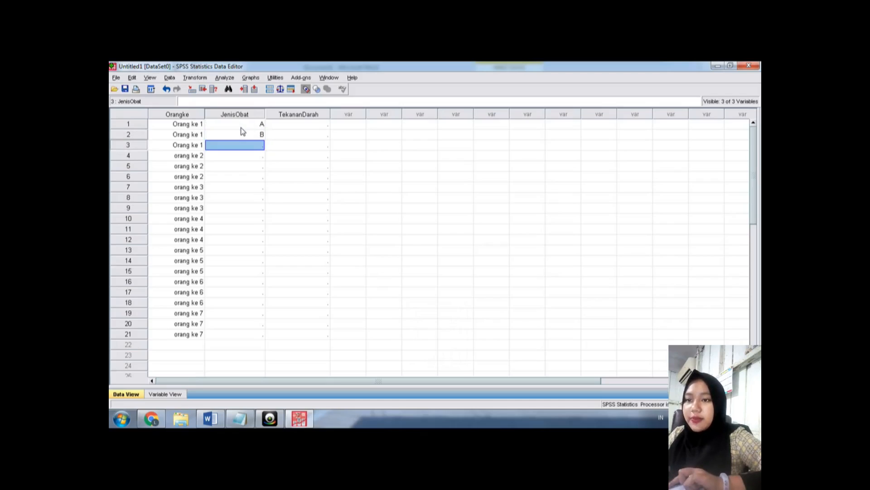
text(C)
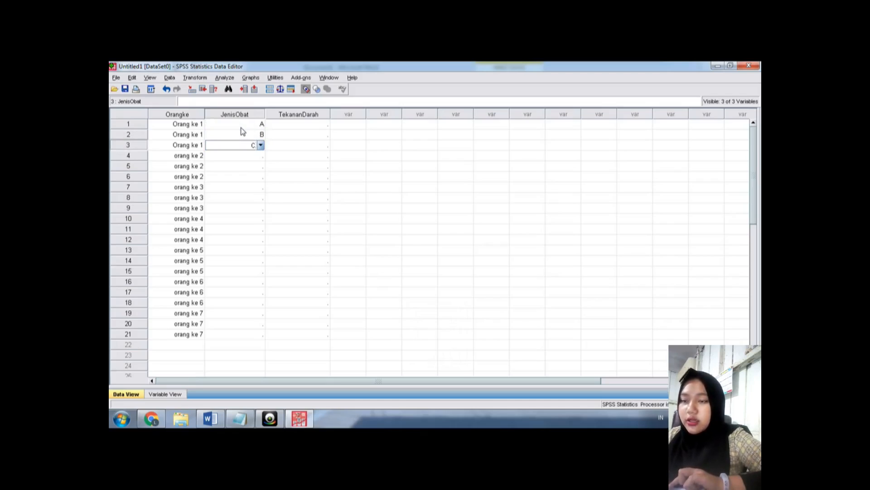
key(Return)
Enter the JenisObat sequence A, B, C in rows 4 to 6 and again in rows 7 to 9
text(A)
key(Return)
text(B)
key(Return)
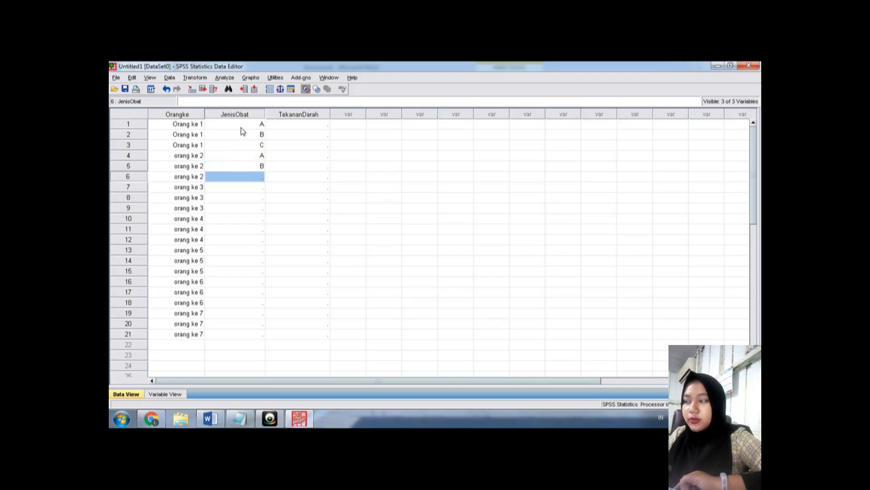
text(C)
key(Return)
text(A)
key(Return)
text(B)
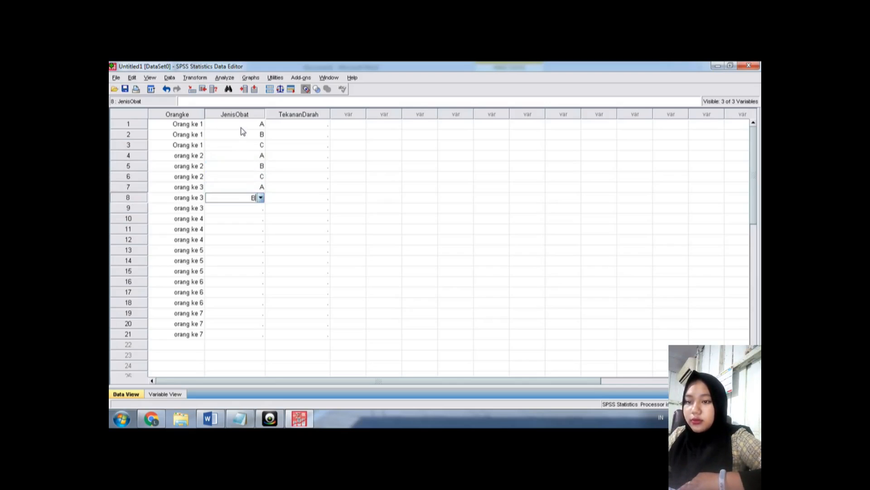
key(Return)
text(C)
key(Return)
Enter the JenisObat sequence A, B, C in rows 10 to 12 and again in rows 13 to 15
text(A)
key(Return)
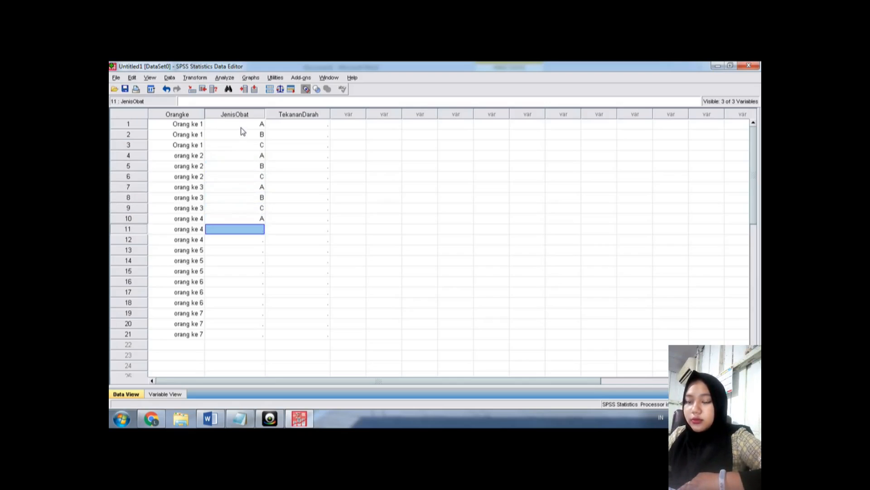
text(B)
key(Return)
text(C)
key(Return)
text(A)
key(Return)
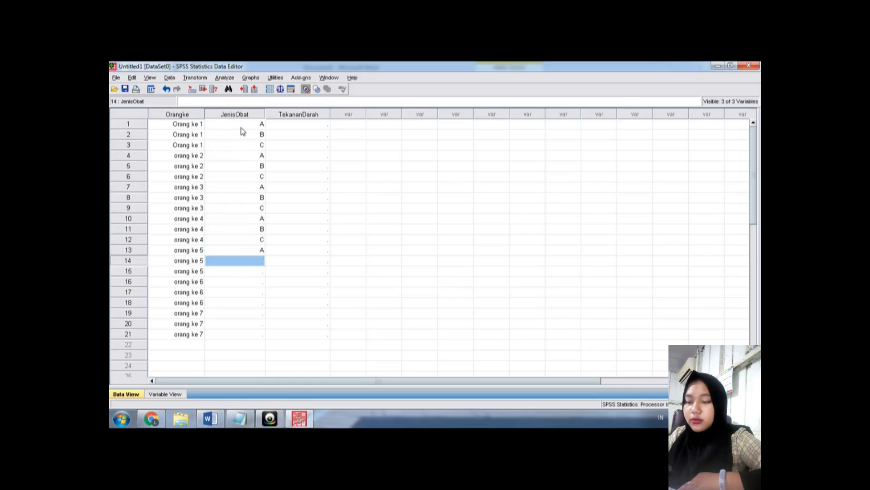
text(B)
key(Return)
text(C)
key(Return)
Enter the JenisObat sequence A, B, C in rows 16 to 18 and again in rows 19 to 21
text(A)
key(Return)
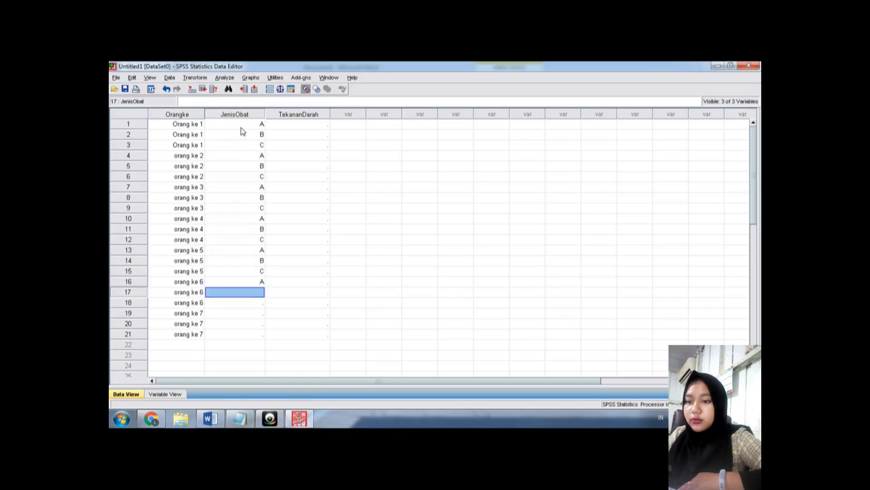
text(B)
key(Return)
text(C)
key(Return)
text(A)
key(Return)
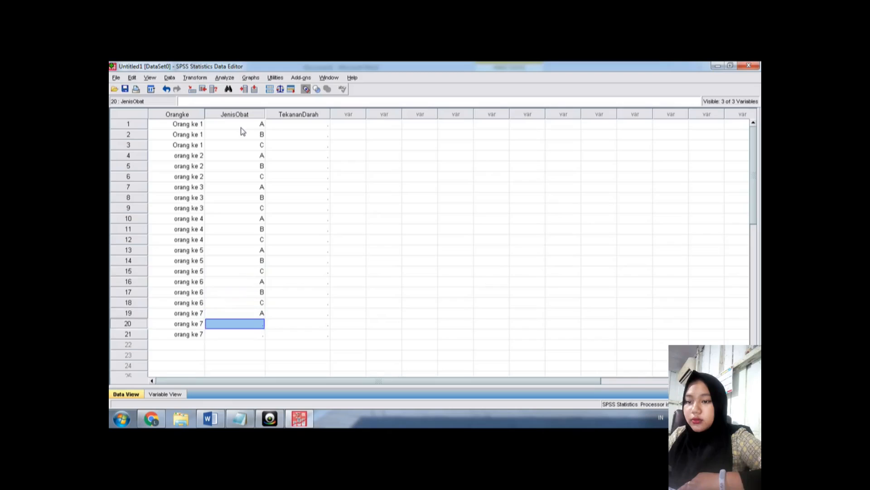
text(B)
key(Return)
text(C)
key(Return)
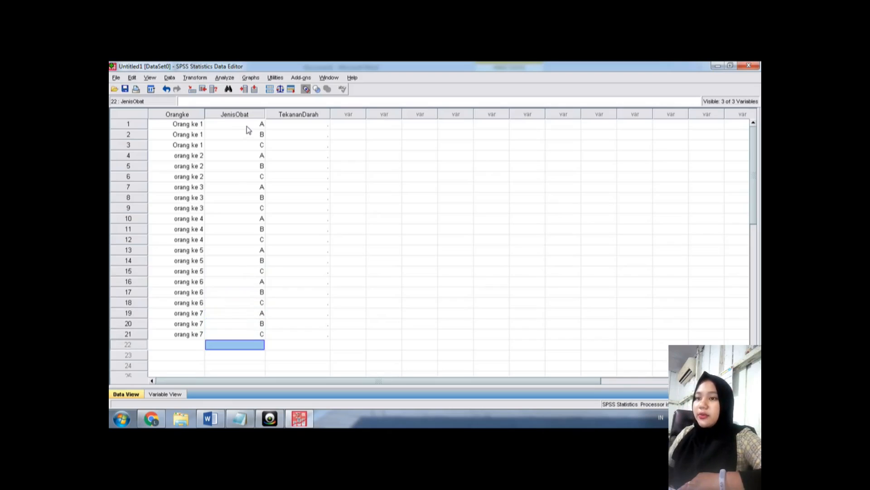
Check the blood pressure table in Word, and enter the TekananDarah values 110, 105 and 130 in rows 1 to 3 in SPSS
click(279, 127)
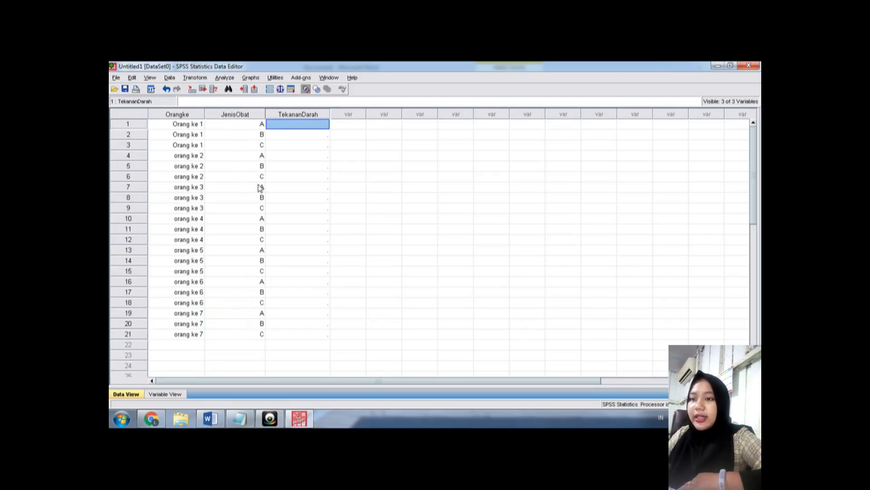
click(215, 422)
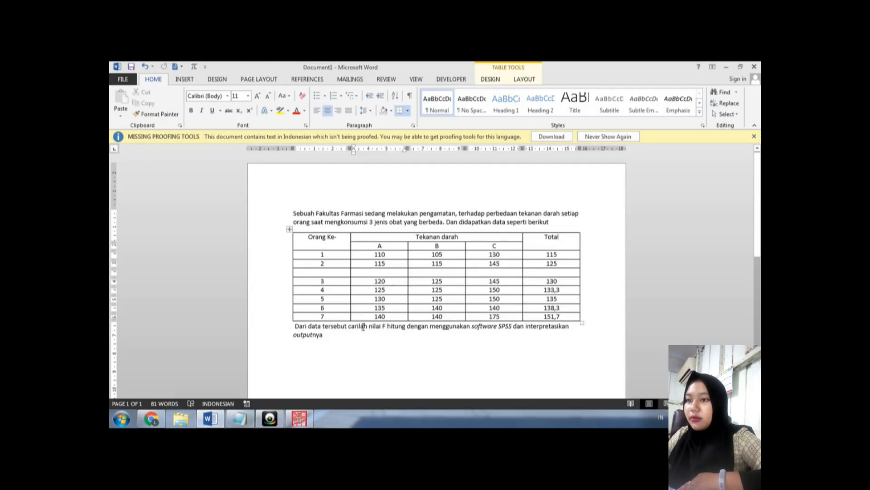
click(298, 420)
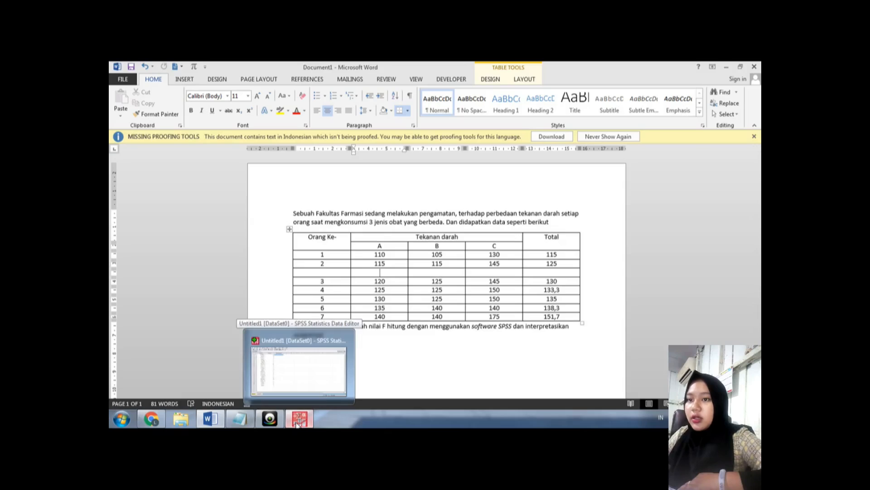
click(285, 362)
text(110)
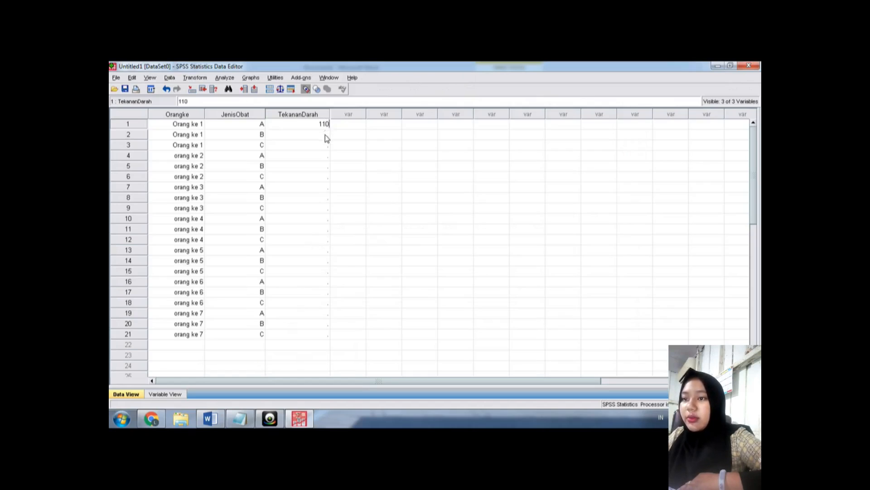
click(325, 134)
text(1)
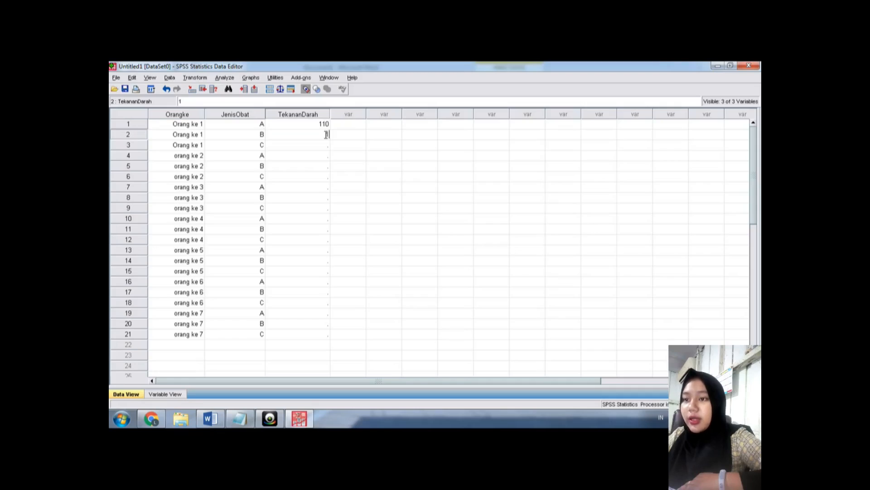
text(05)
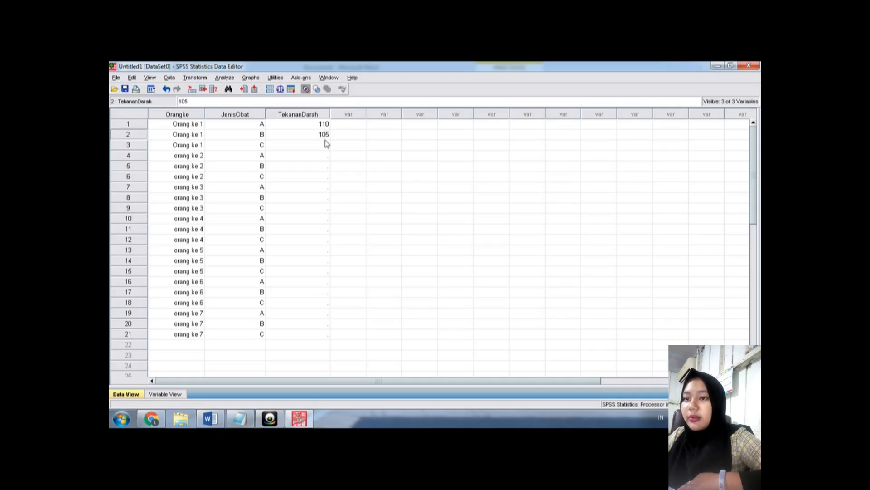
click(324, 145)
text(130)
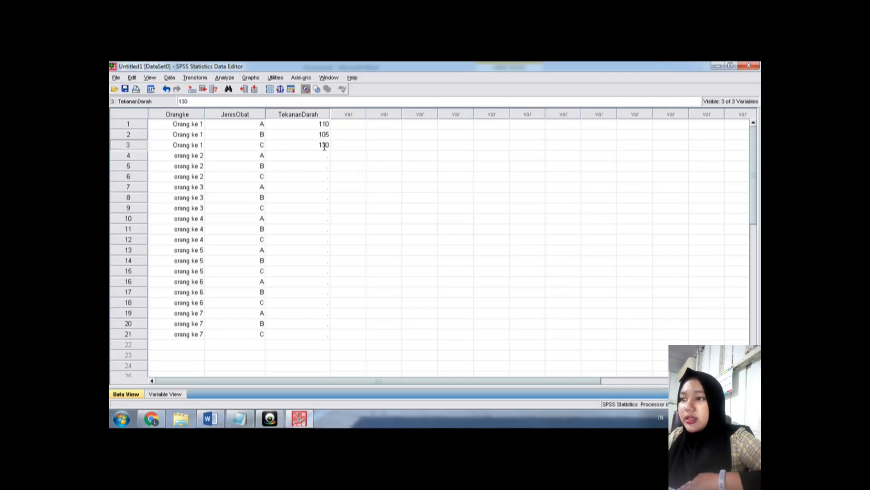
Enter the TekananDarah values 115, 115 and 145 for the second person in rows 4 to 6
click(324, 156)
text(1)
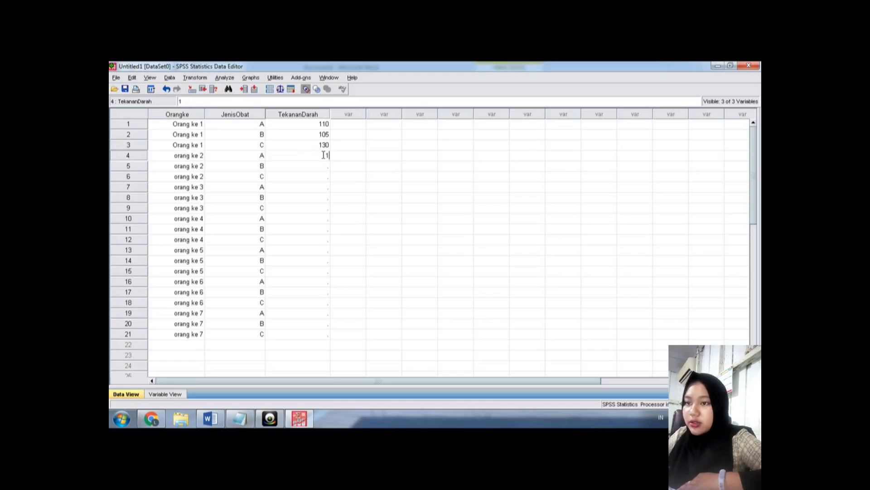
text(15)
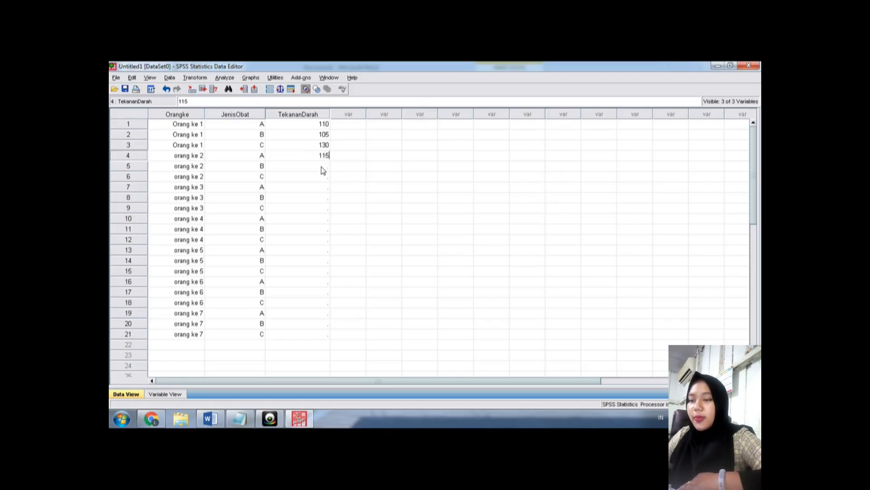
click(323, 166)
text(115)
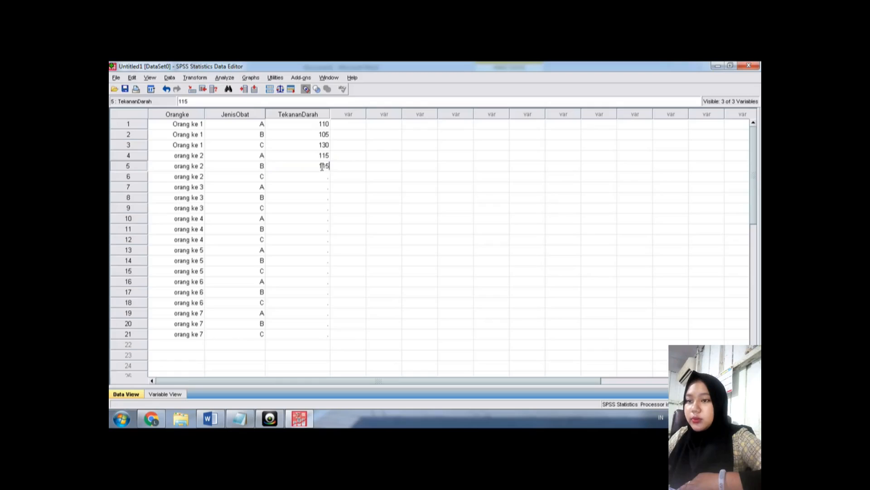
click(320, 176)
text(145)
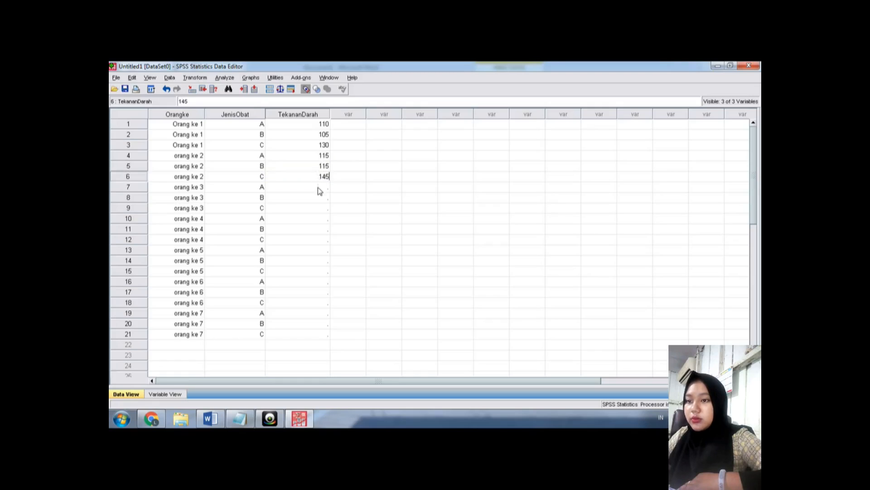
Enter the TekananDarah values 120, 125 and 145 for the third person in rows 7 to 9
click(319, 187)
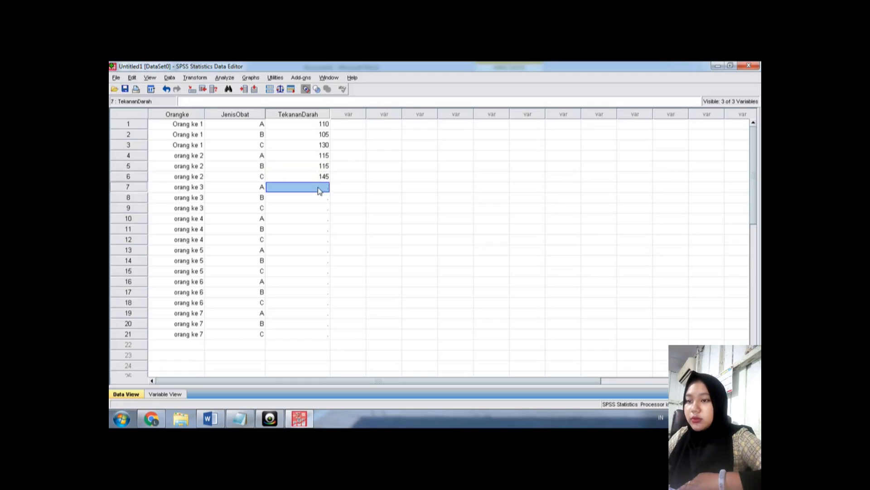
text(120)
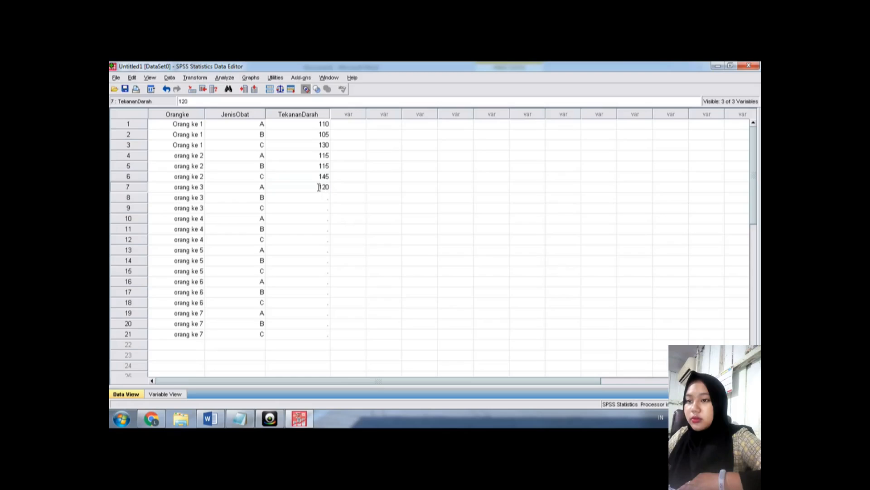
click(319, 197)
text(125)
click(316, 211)
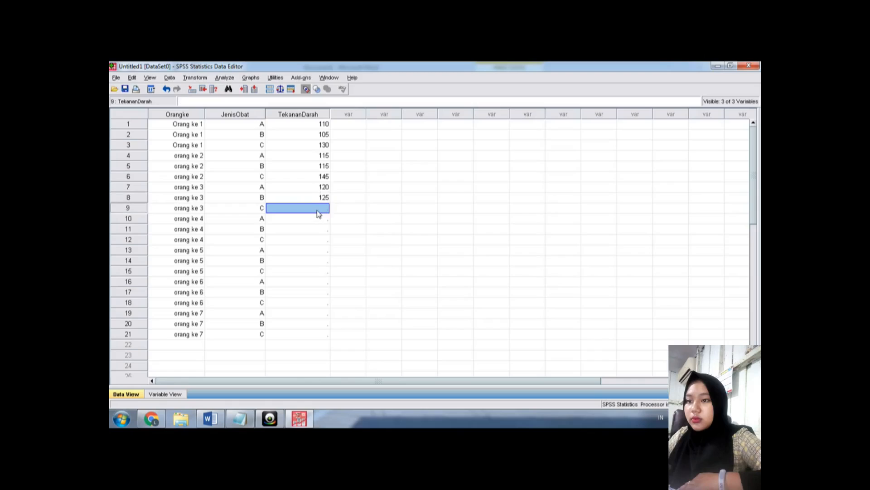
text(145)
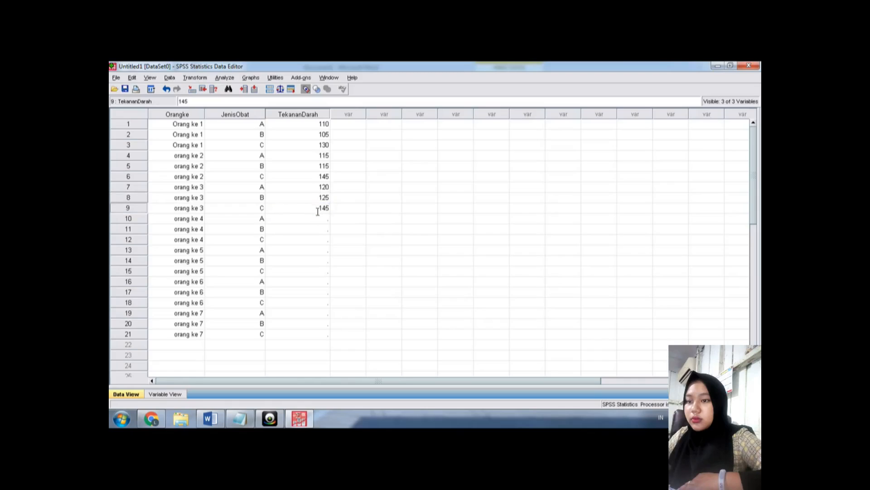
Enter the TekananDarah values 125, 125 and 150 for the fourth person in rows 10 to 12
click(317, 219)
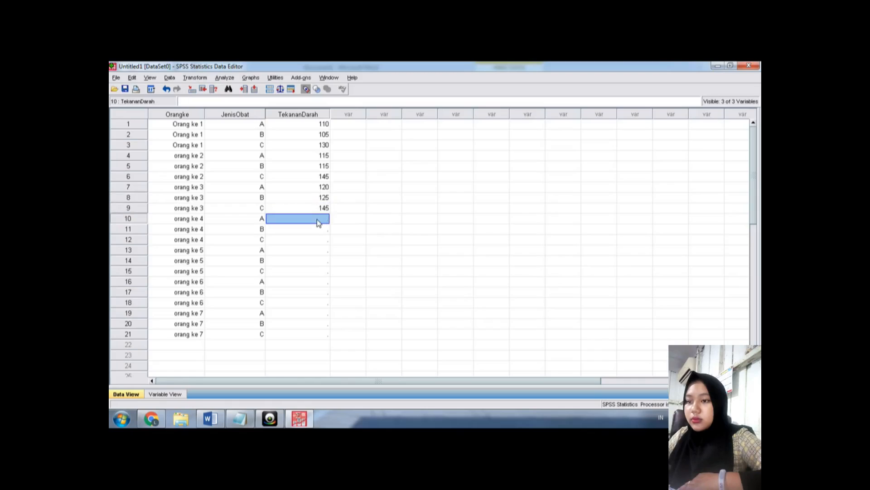
text(125)
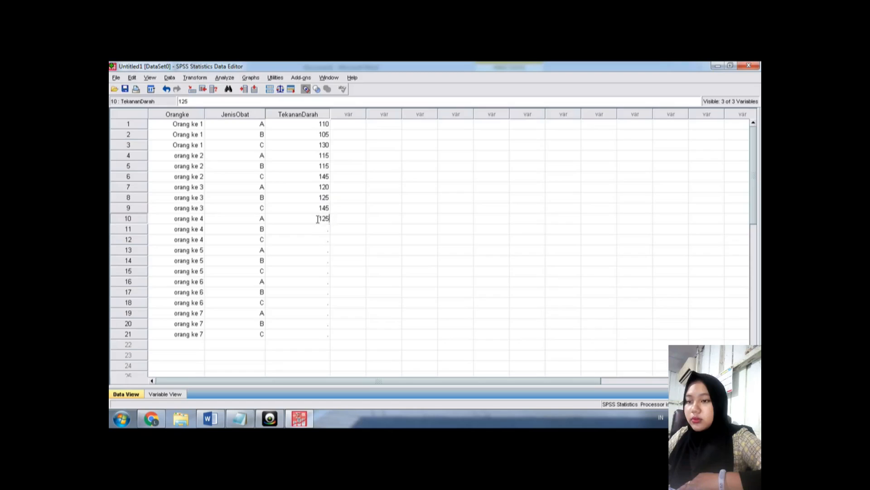
click(320, 229)
text(1)
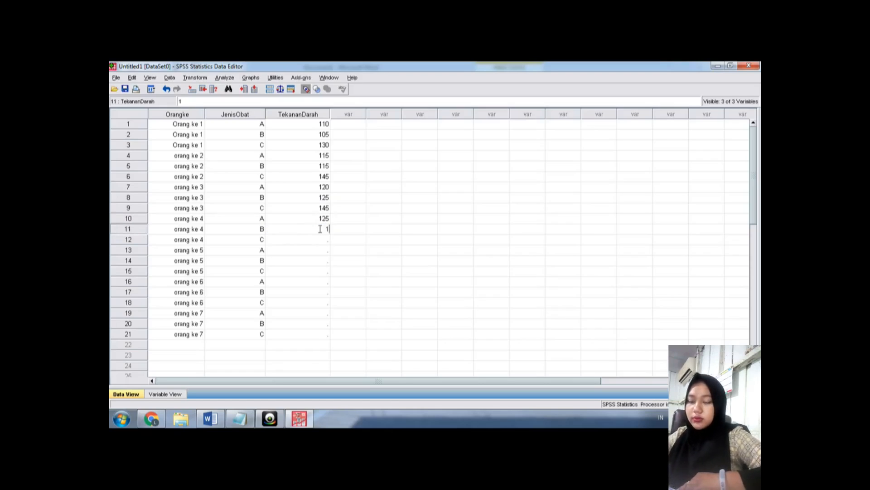
text(25)
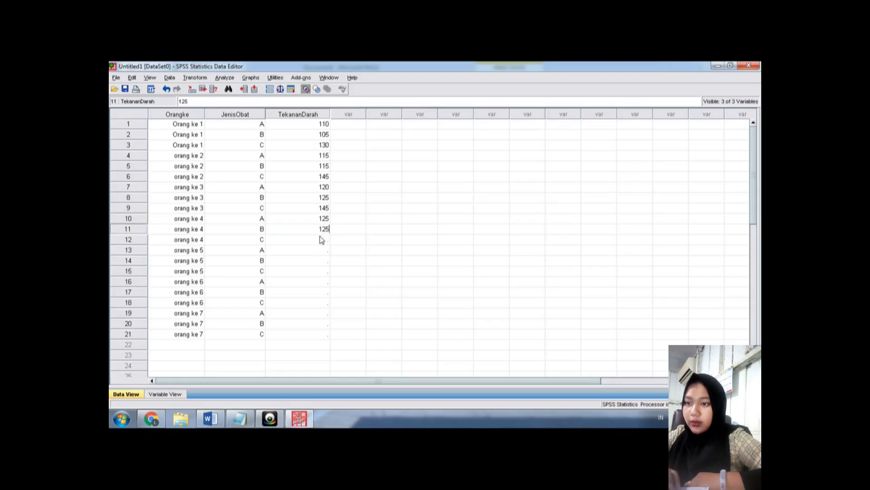
click(320, 237)
text(150)
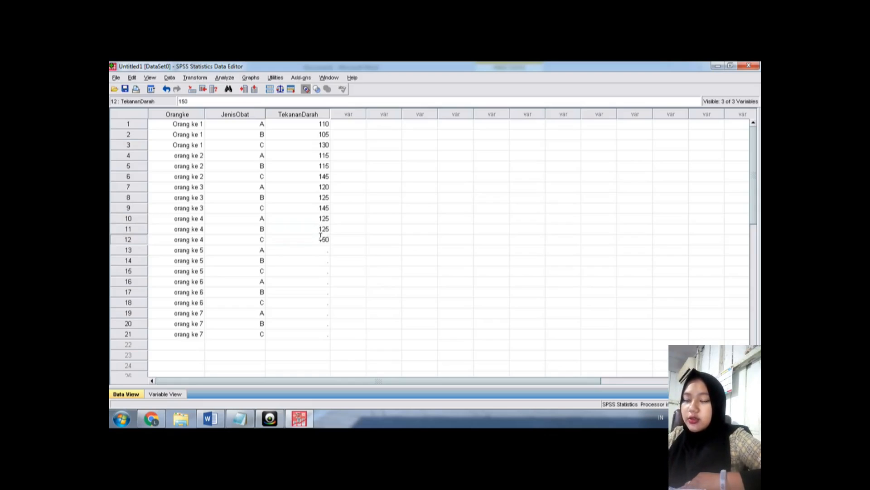
Enter the TekananDarah values 130, 125 and 150 for the fifth person in rows 13 to 15
click(319, 247)
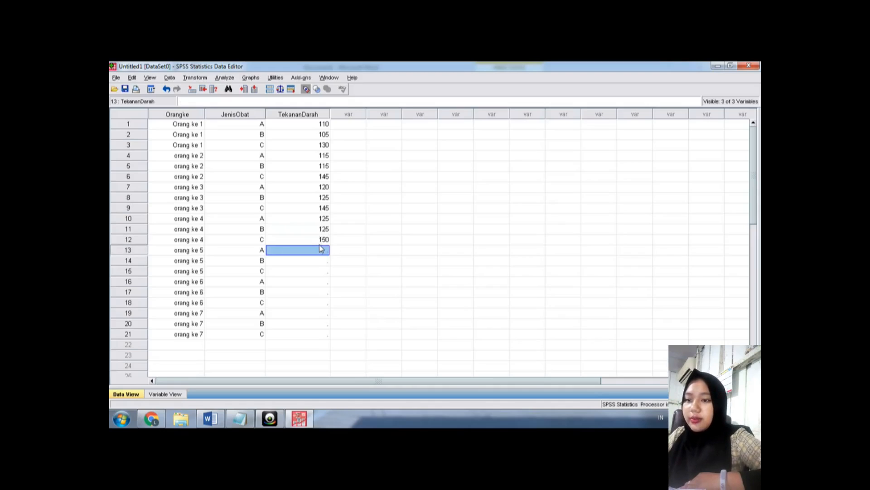
text(130)
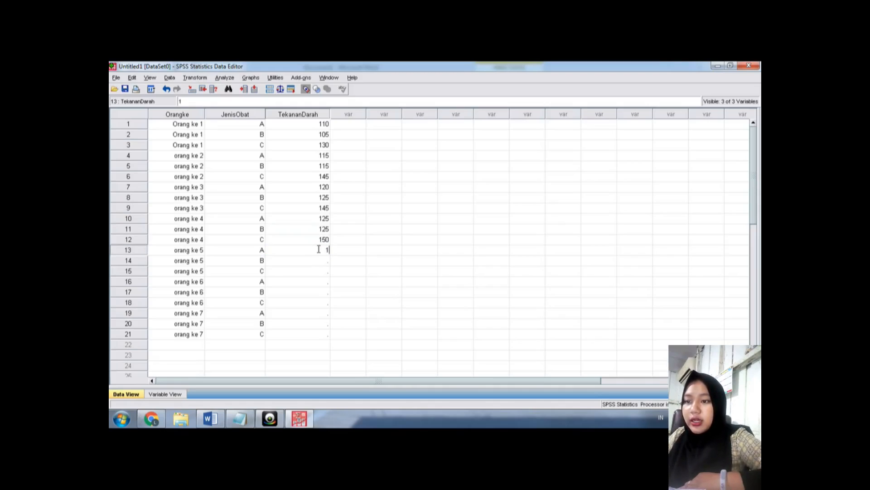
click(319, 261)
text(125)
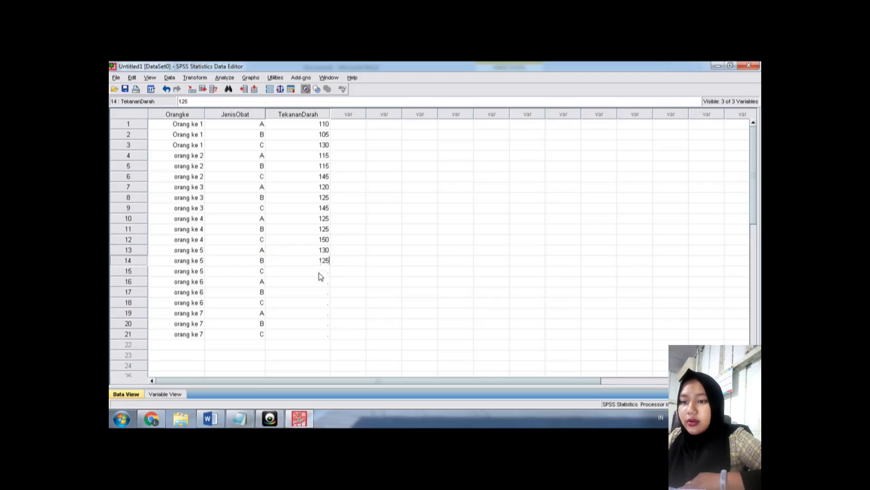
click(320, 272)
text(150)
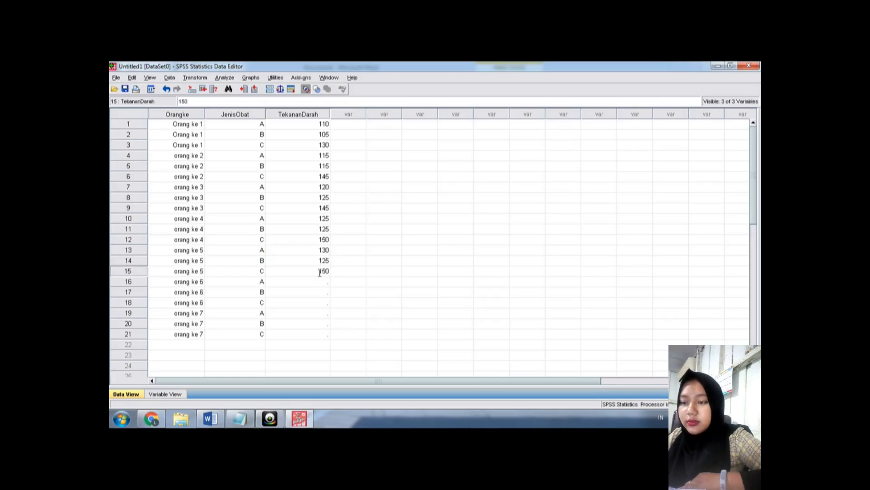
Enter the TekananDarah values 135, 140 and 140 for the sixth person in rows 16 to 18
click(319, 281)
text(135)
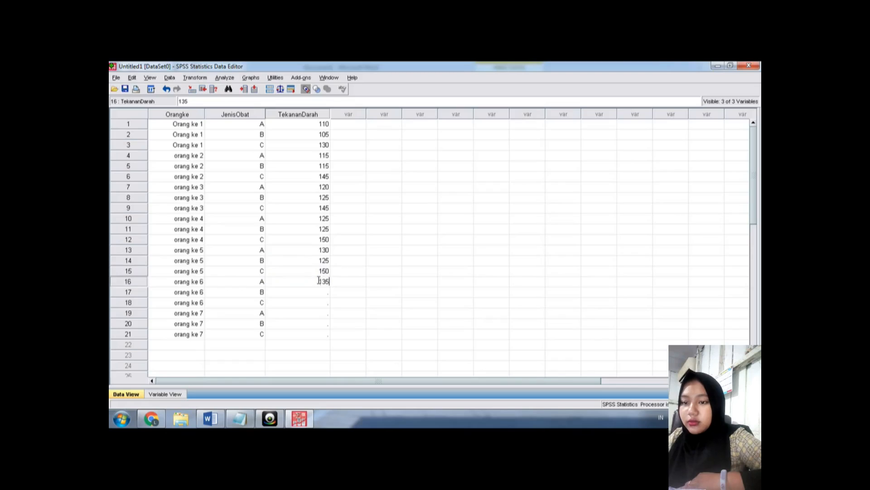
click(318, 292)
text(1)
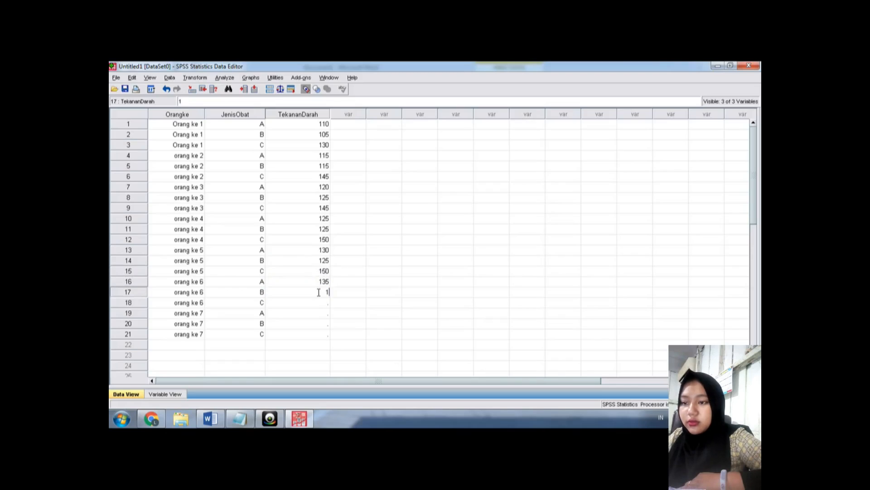
text(40)
click(319, 301)
text(14)
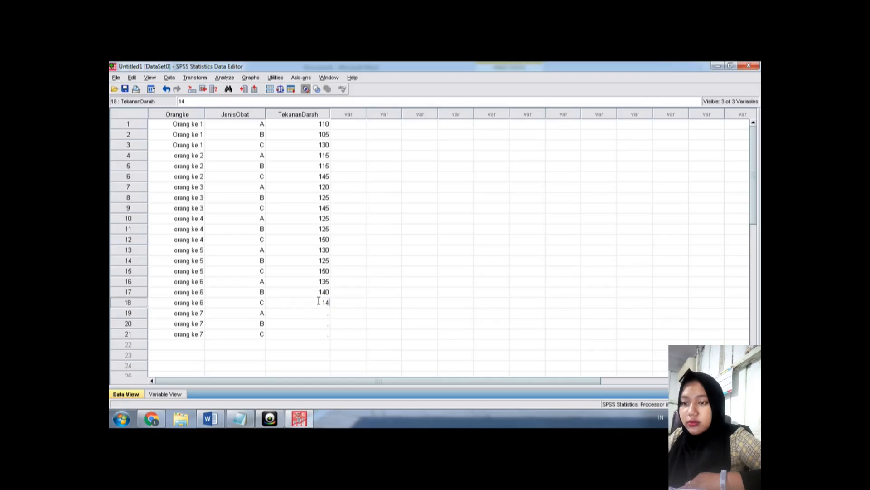
text(0)
Enter the TekananDarah values 140, 140 and 175 for the seventh person in rows 19 to 21
click(319, 310)
text(140)
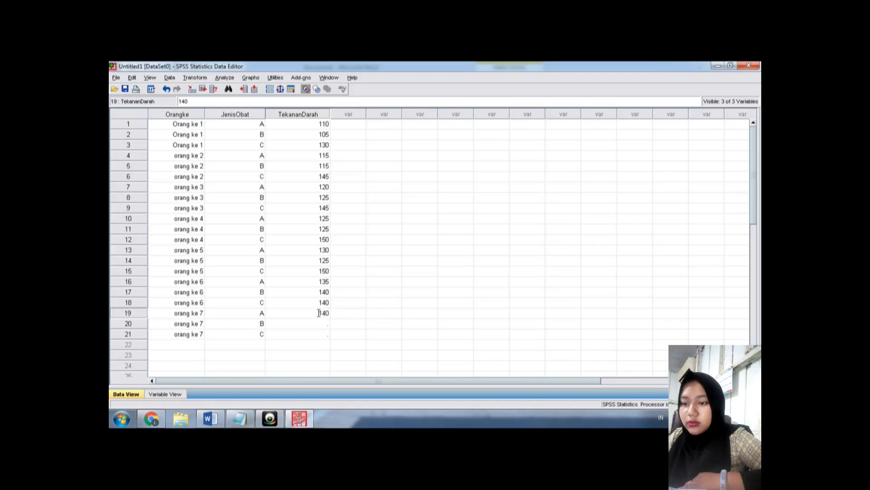
click(318, 323)
text(140)
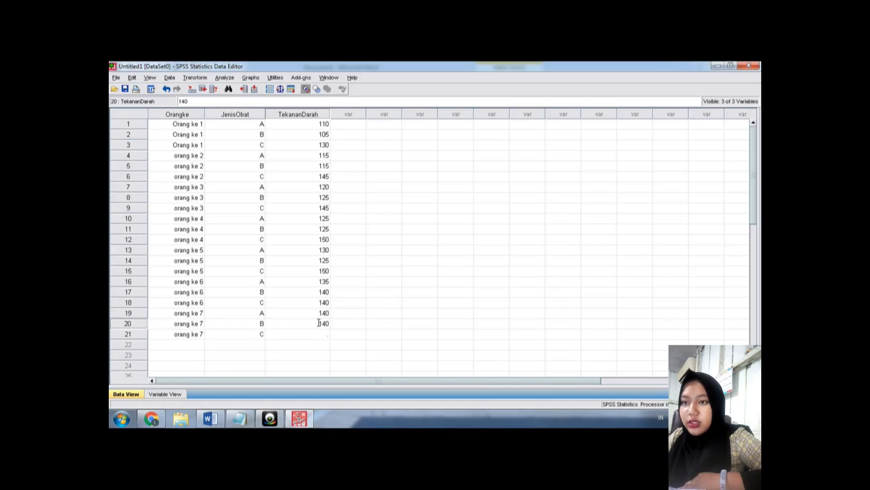
click(319, 334)
text(17)
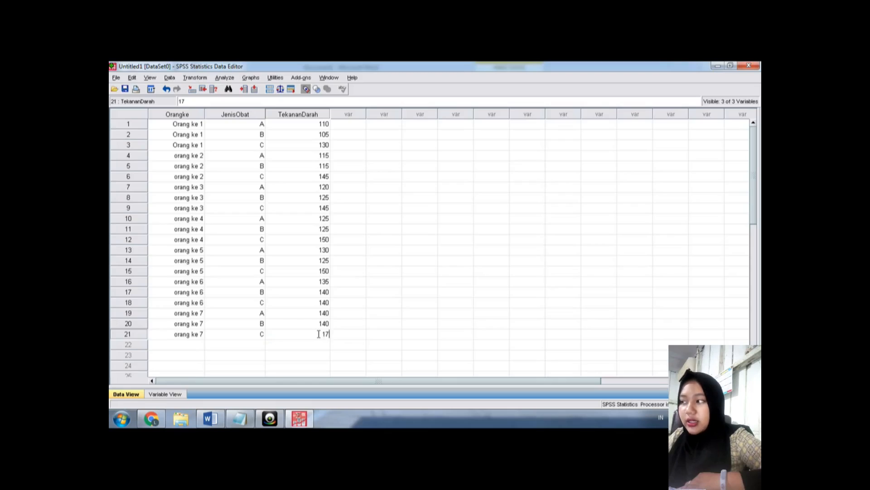
text(5)
click(333, 338)
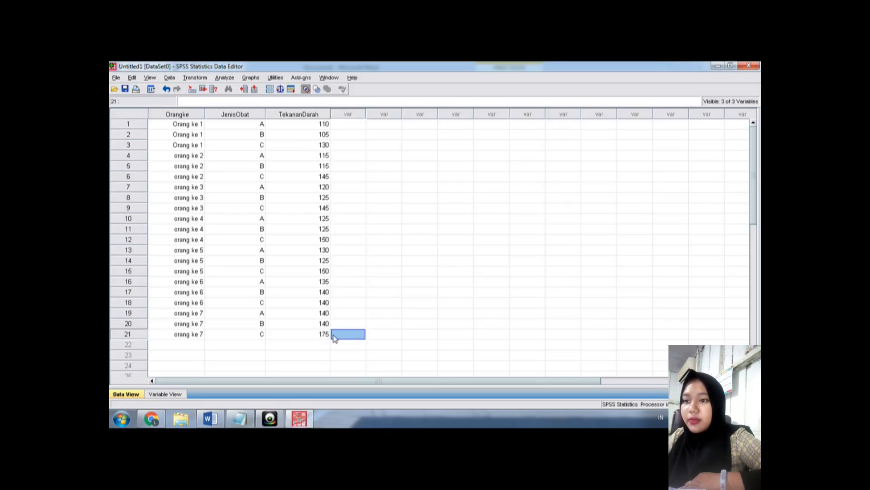
click(325, 260)
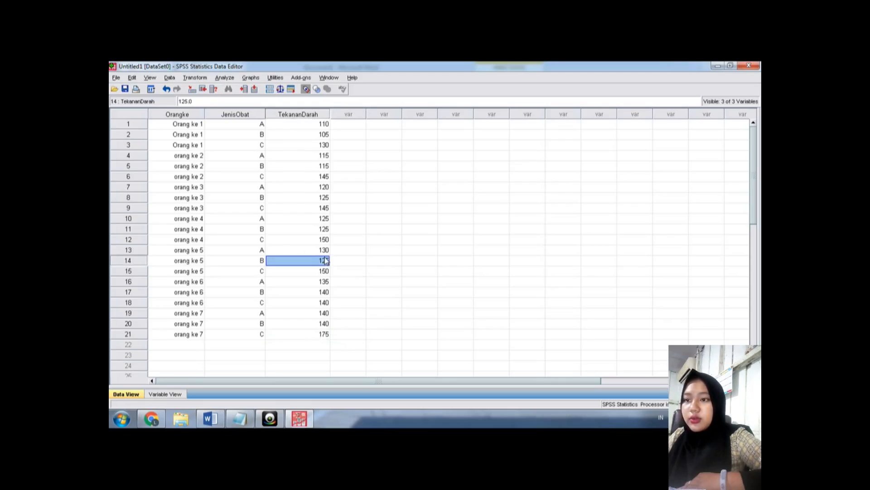
click(312, 124)
click(338, 224)
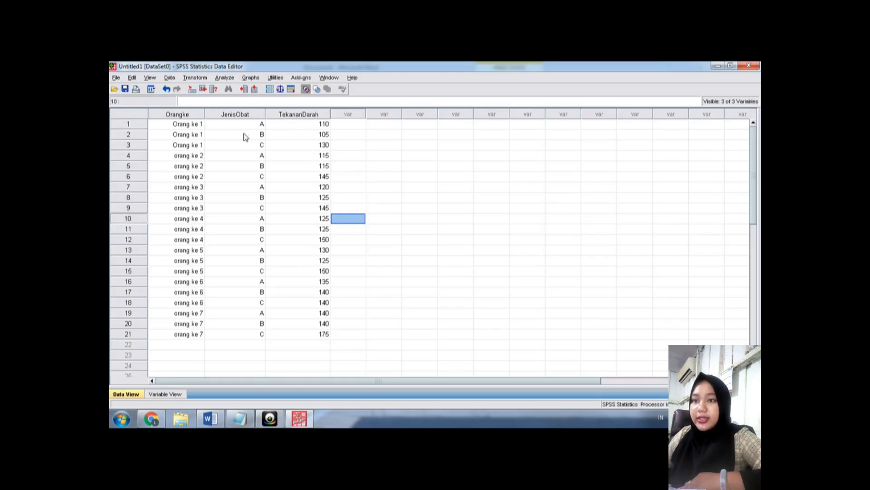
Set up a One-Way ANOVA with TekananDarah as the dependent variable and JenisObat as the factor
click(225, 78)
mouse_move(235, 90)
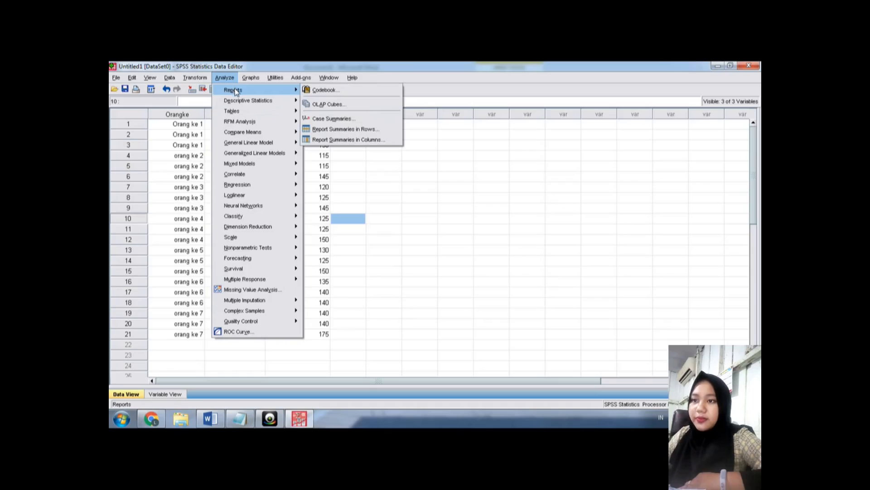
mouse_move(247, 133)
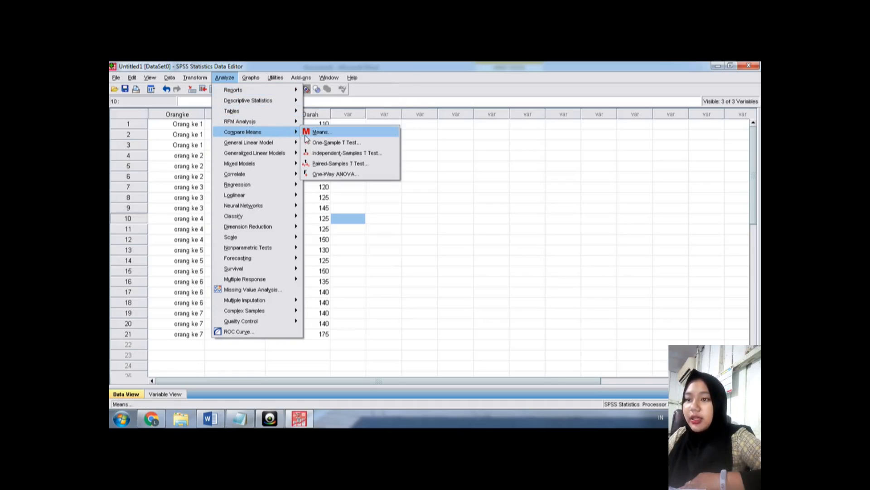
click(337, 173)
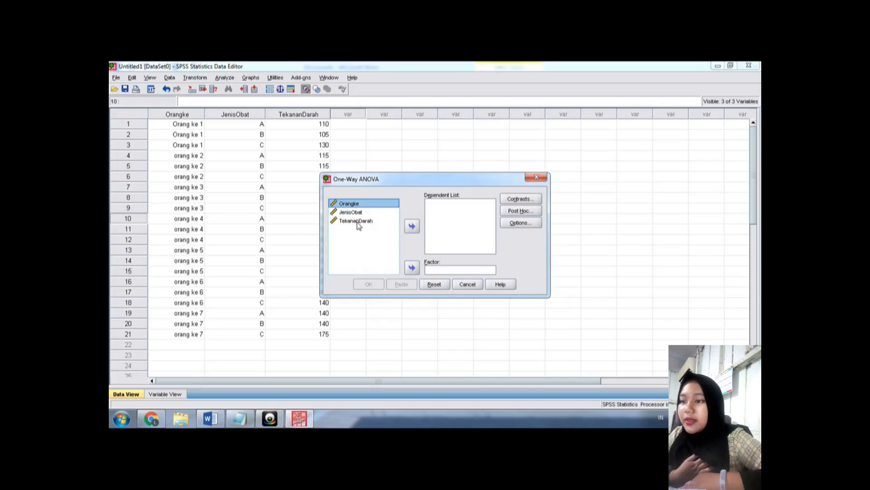
drag(359, 226, 442, 226)
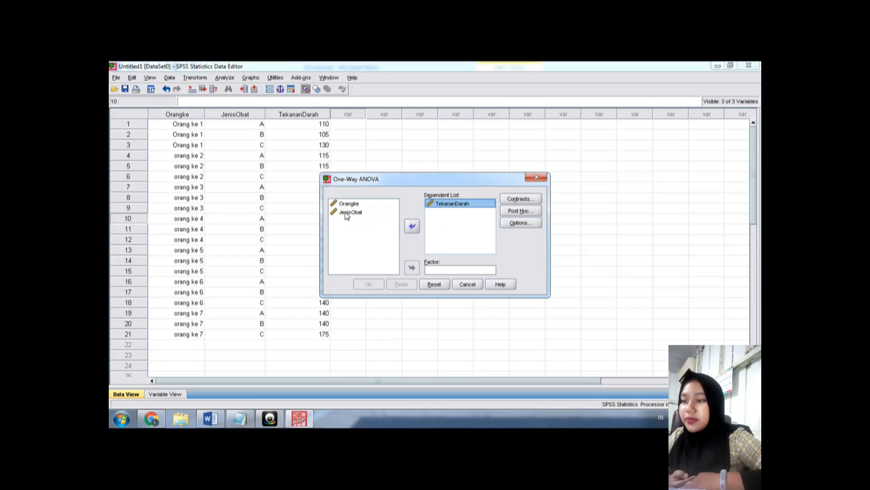
drag(346, 213, 442, 270)
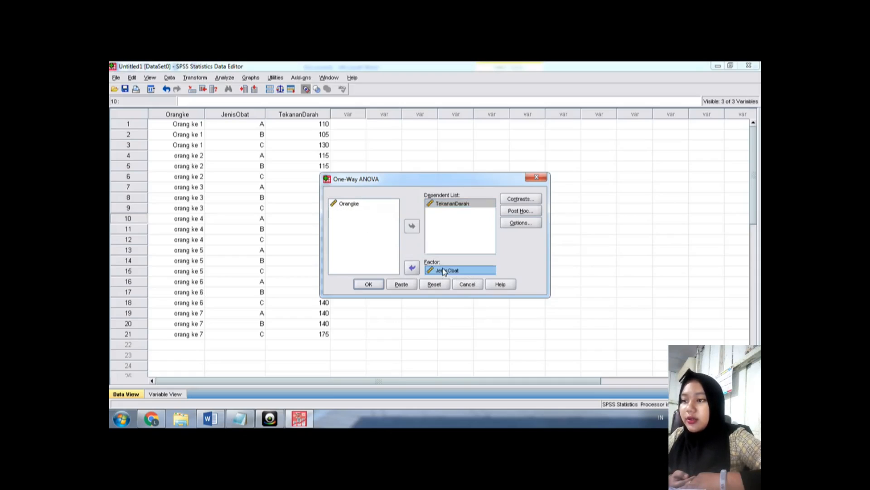
Include Descriptive statistics and the Homogeneity of variance test in the ANOVA options
click(515, 226)
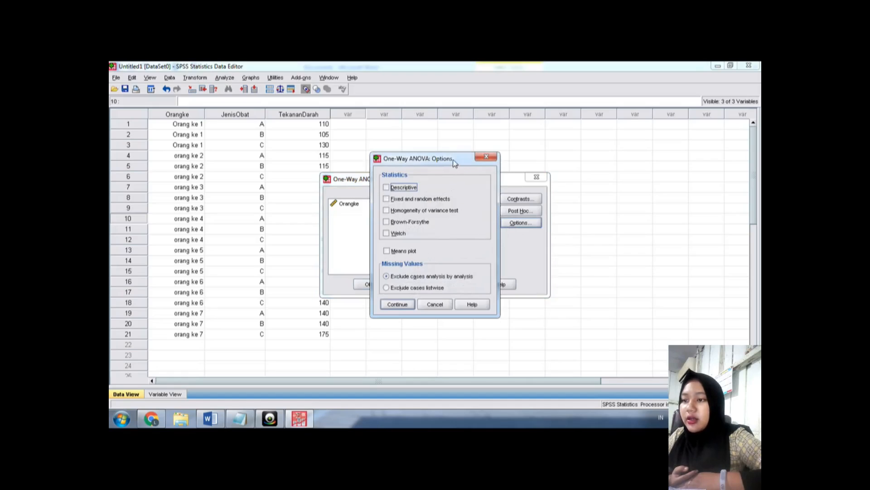
click(389, 188)
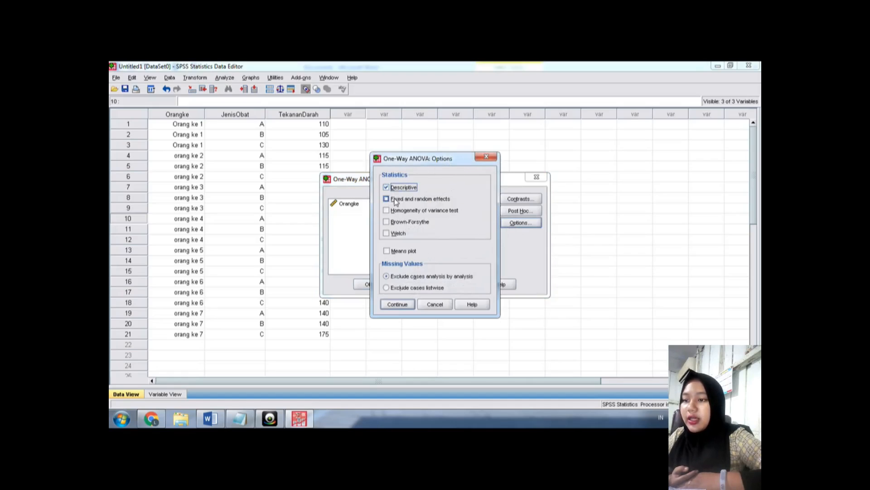
click(396, 213)
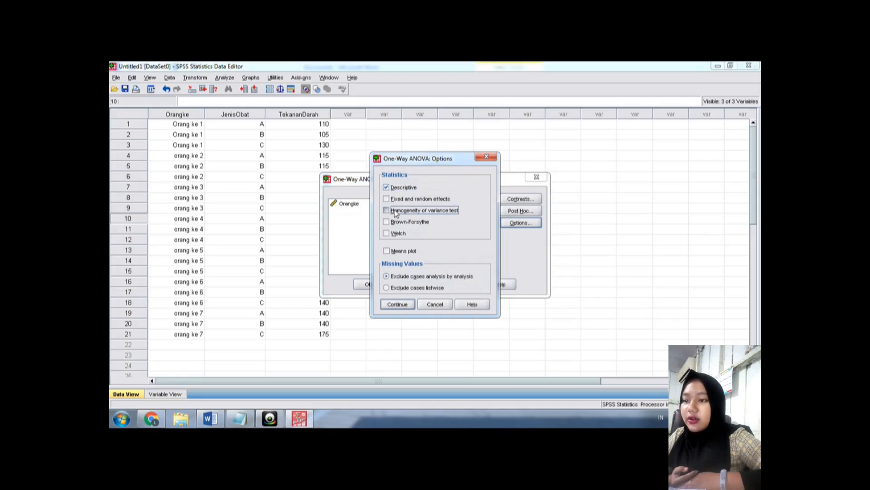
click(397, 305)
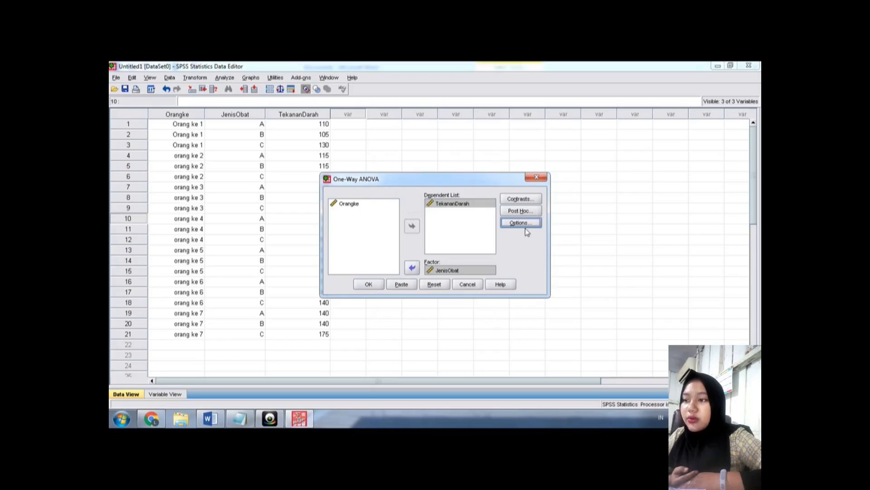
Add the Duncan post hoc comparison at the 0.05 significance level and run the One-Way ANOVA
click(512, 212)
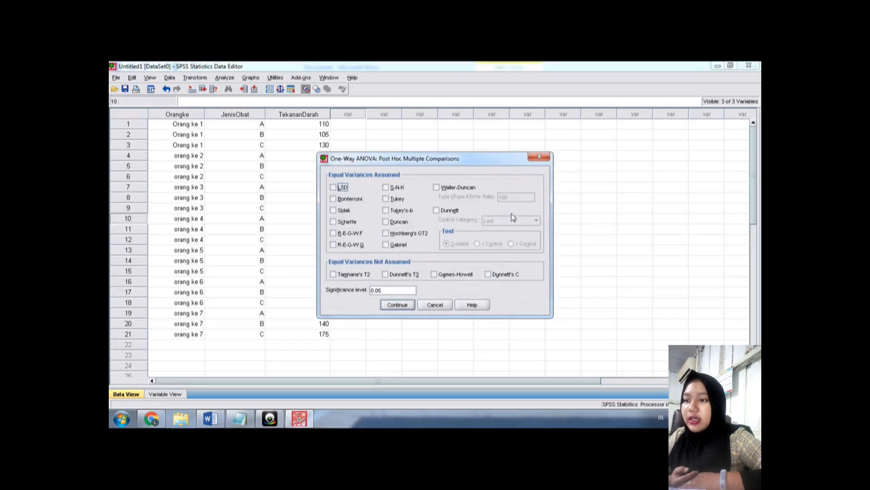
drag(407, 163, 403, 156)
click(383, 214)
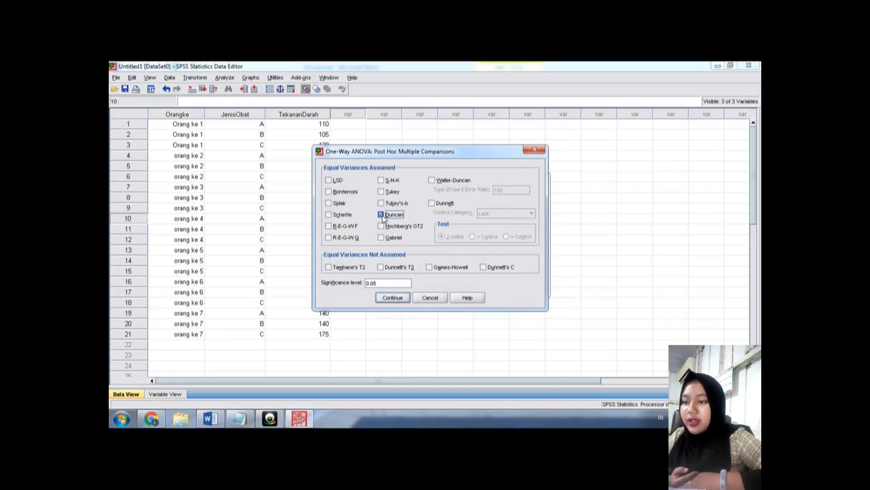
click(387, 282)
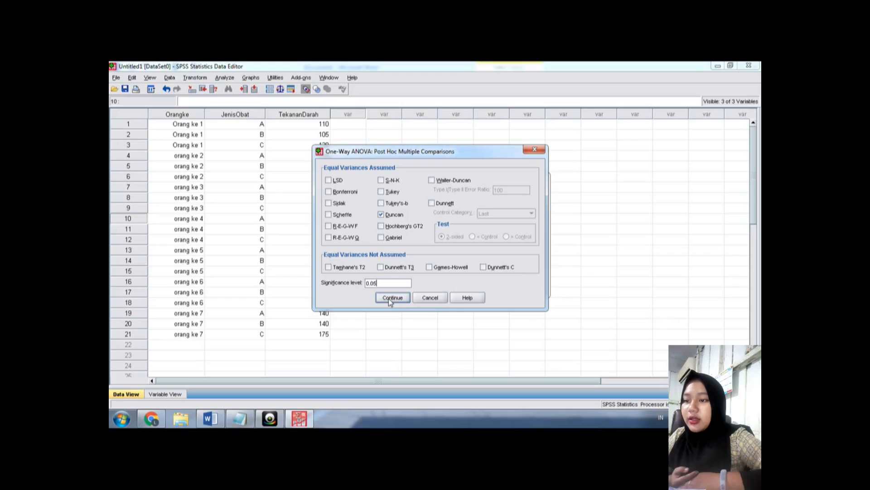
click(389, 298)
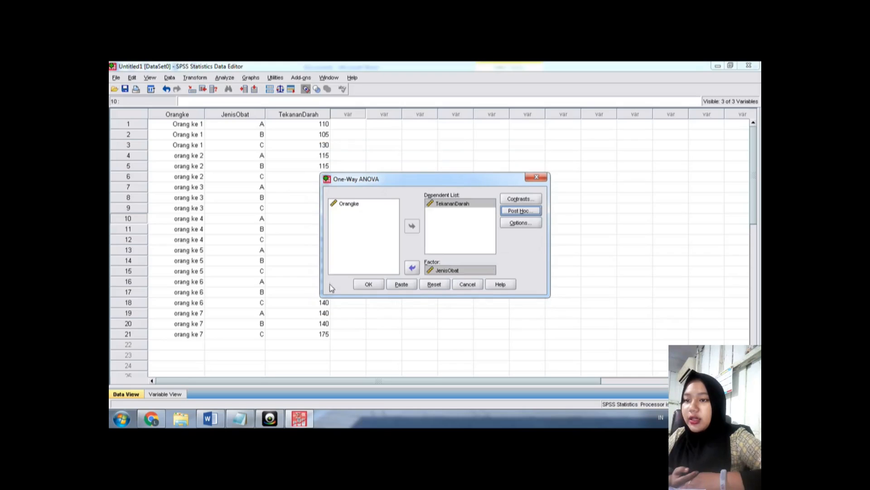
click(360, 285)
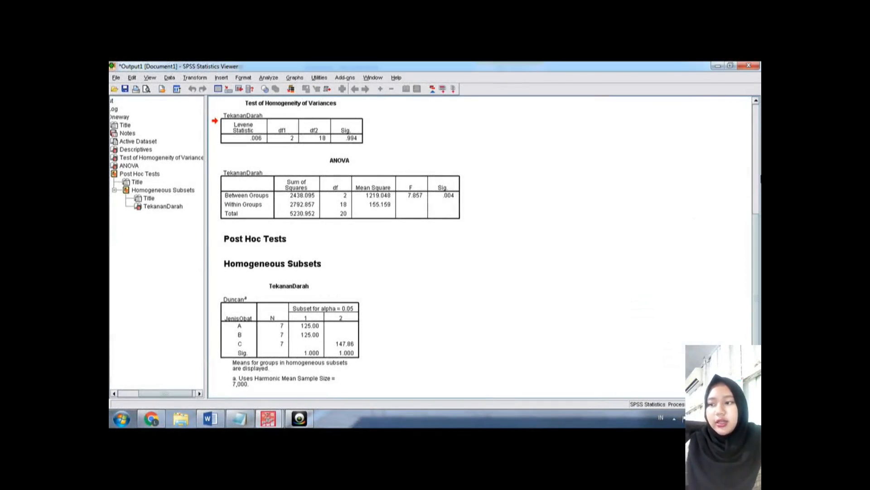
Review the Descriptives, Test of Homogeneity of Variances and ANOVA tables in the output, including the Sig. column
scroll(756, 181, up, 5)
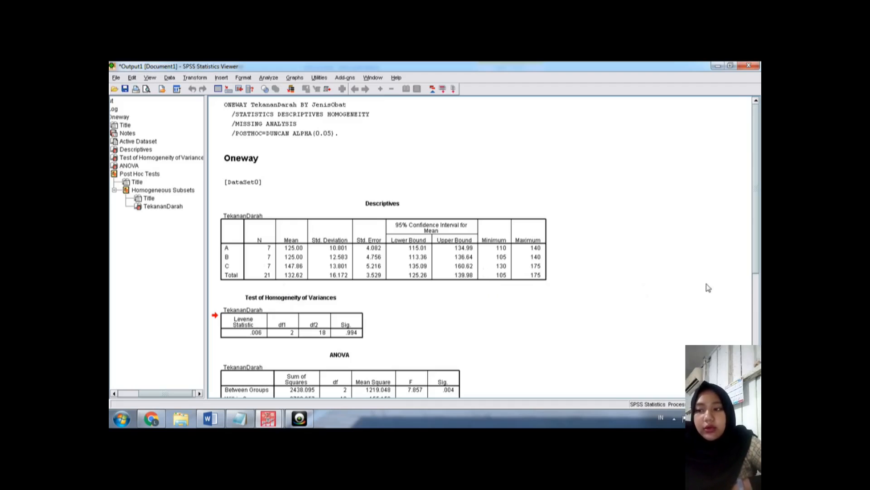
drag(756, 258, 756, 320)
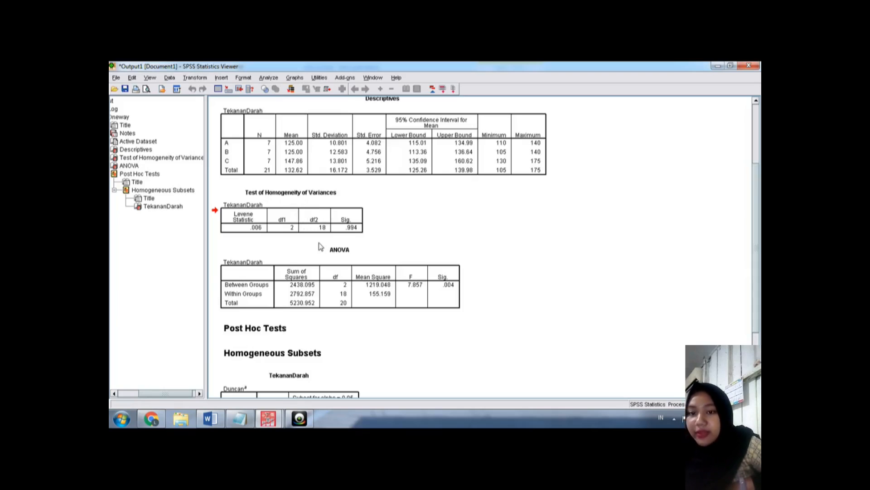
scroll(755, 249, down, 3)
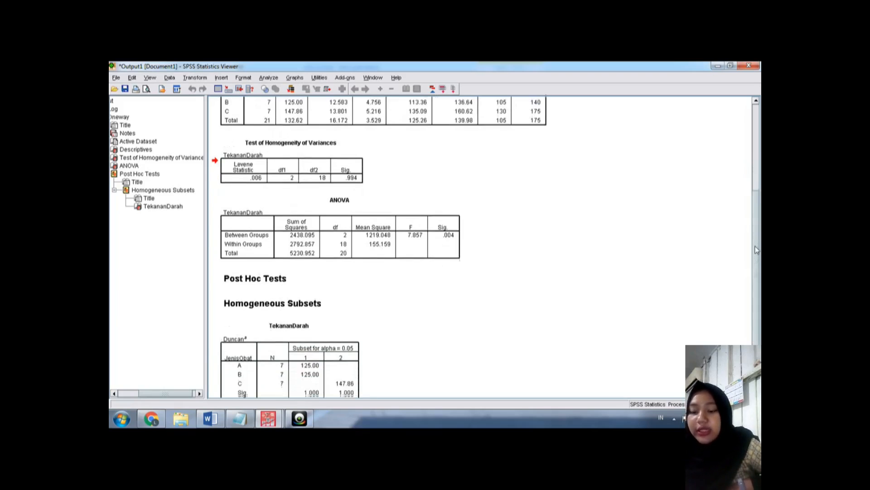
scroll(755, 249, down, 2)
click(433, 194)
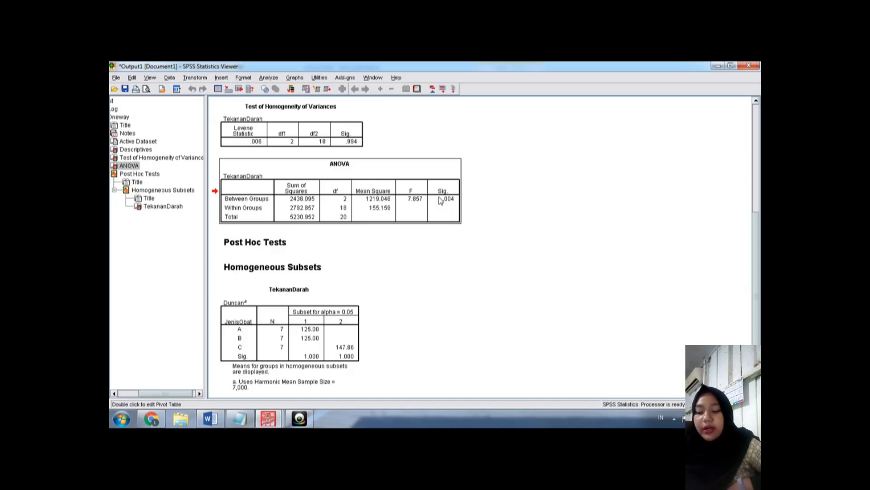
click(454, 241)
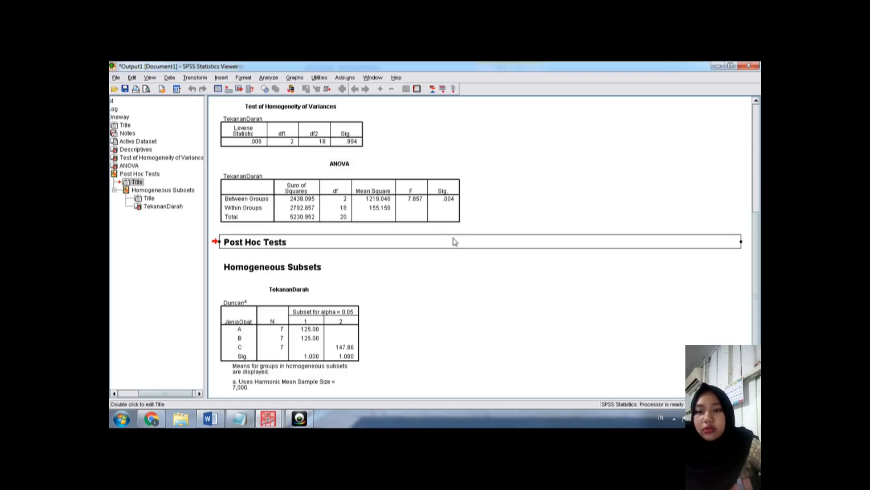
Switch to Notepad to read the H0 and H1 hypotheses, and return to the ANOVA table in the SPSS output to examine its significance
click(243, 422)
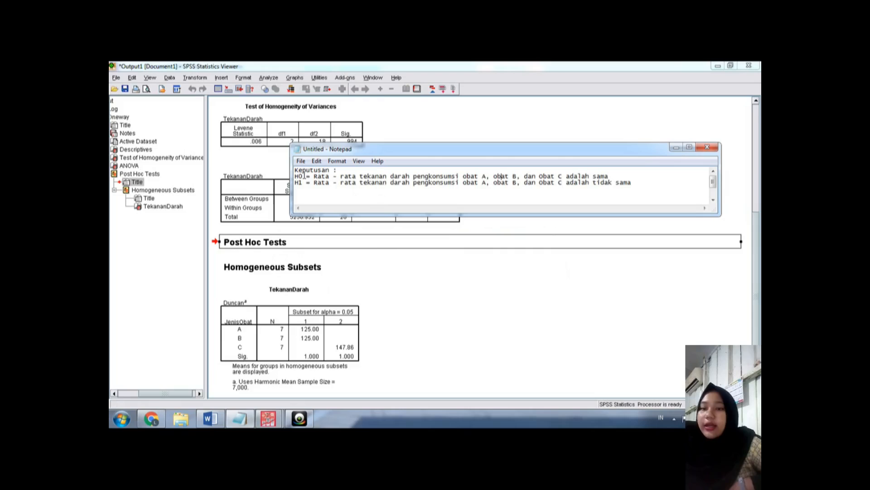
drag(304, 176, 315, 176)
click(356, 175)
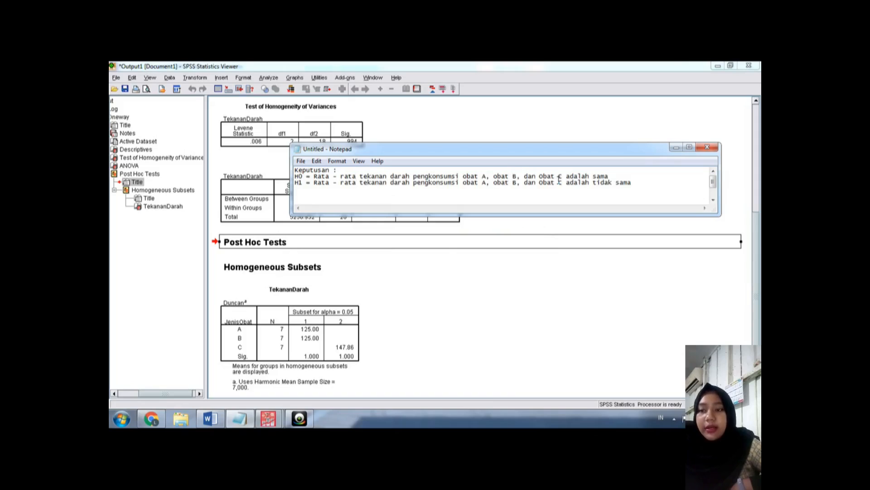
click(304, 183)
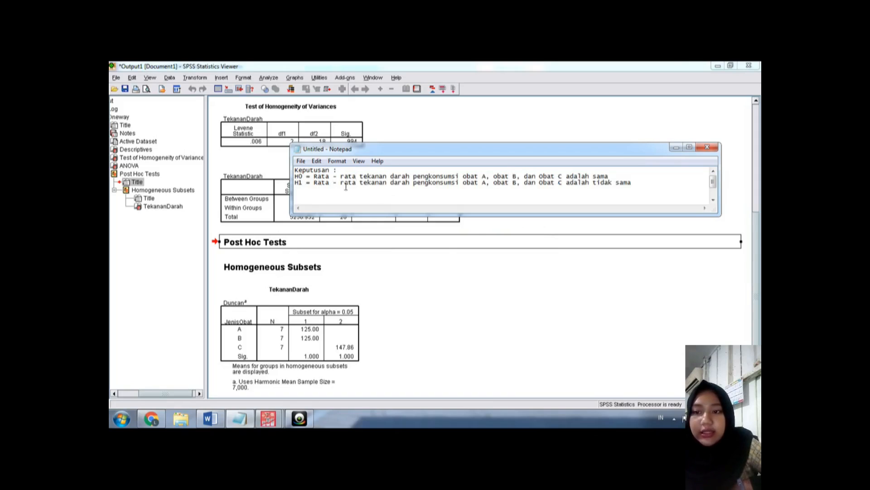
click(484, 188)
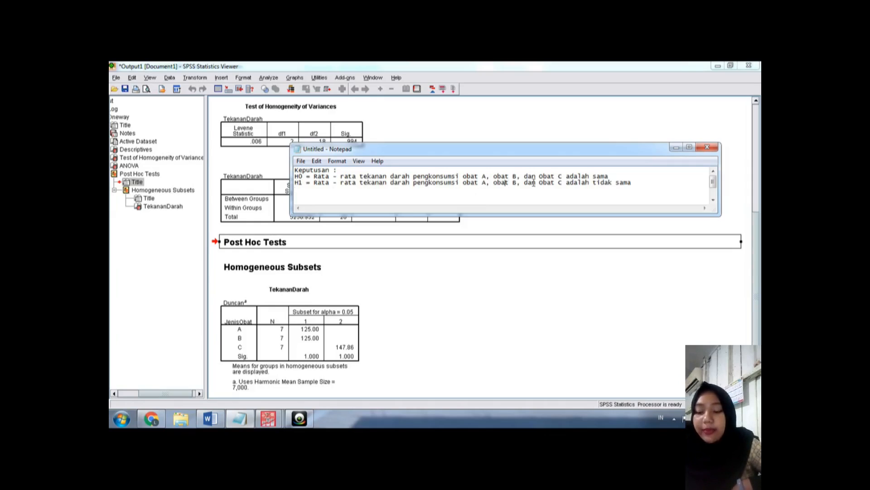
click(605, 183)
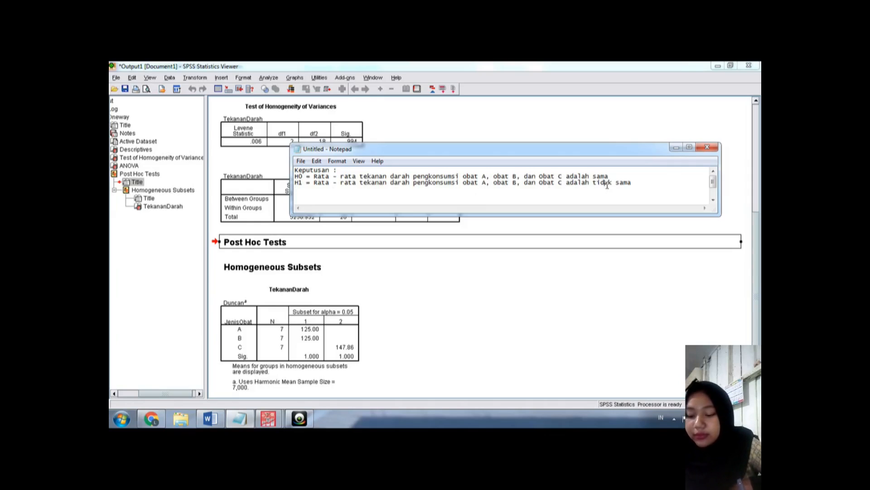
click(675, 148)
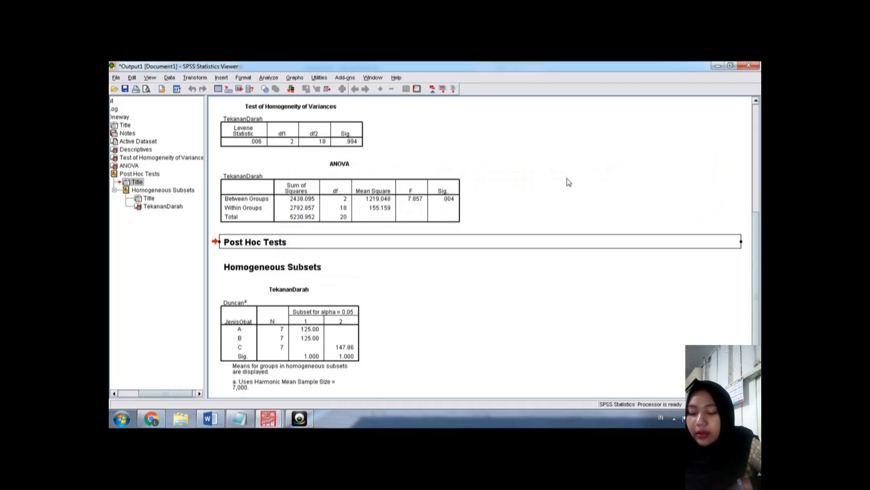
click(438, 201)
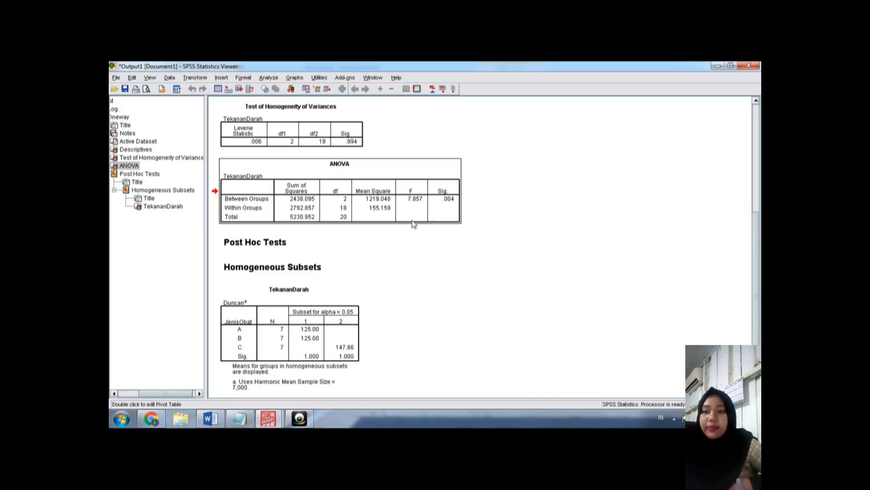
Look up the critical F value for df1 2 and df2 18 in the F table in Chrome, and return to the SPSS output's ANOVA table
click(293, 129)
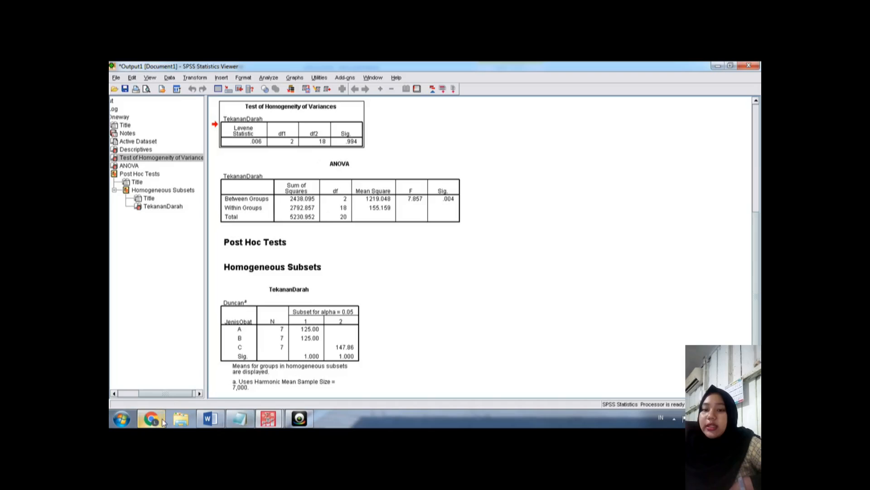
mouse_move(154, 421)
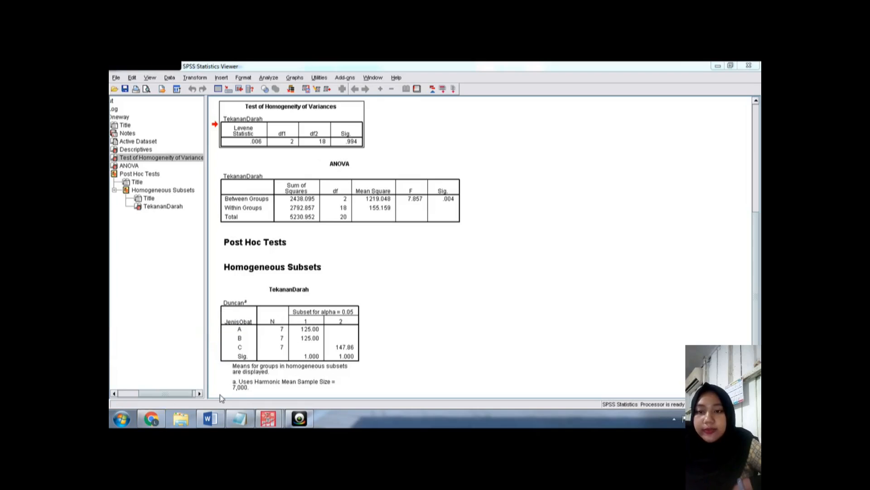
click(151, 419)
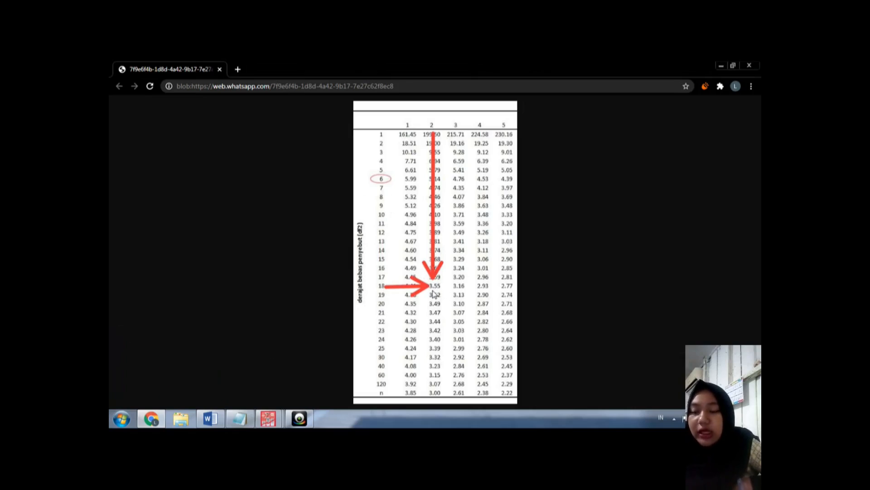
mouse_move(268, 418)
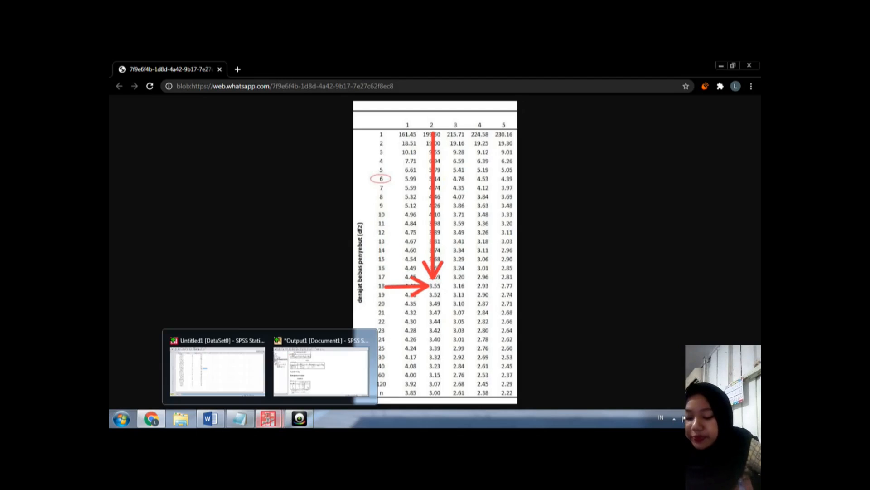
click(299, 389)
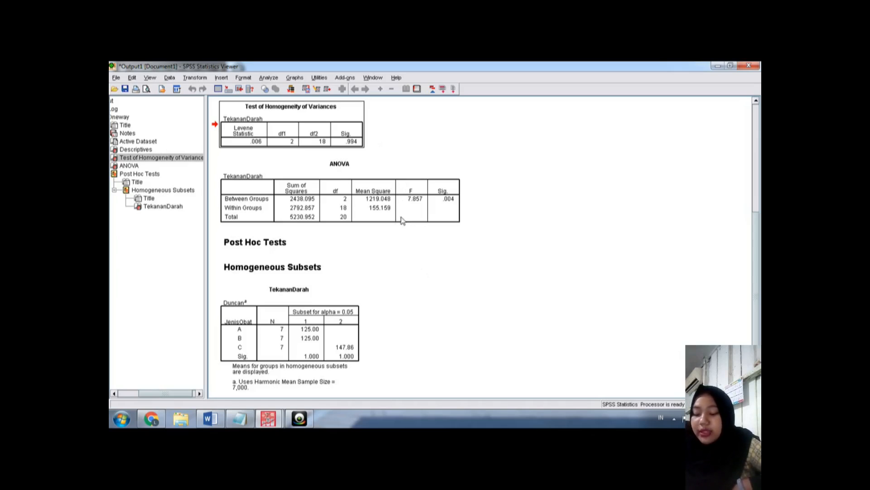
Switch to Notepad to read the F-table decision rules for H0 and examine the H1 statement about mean blood pressure for drugs A, B and C
click(234, 423)
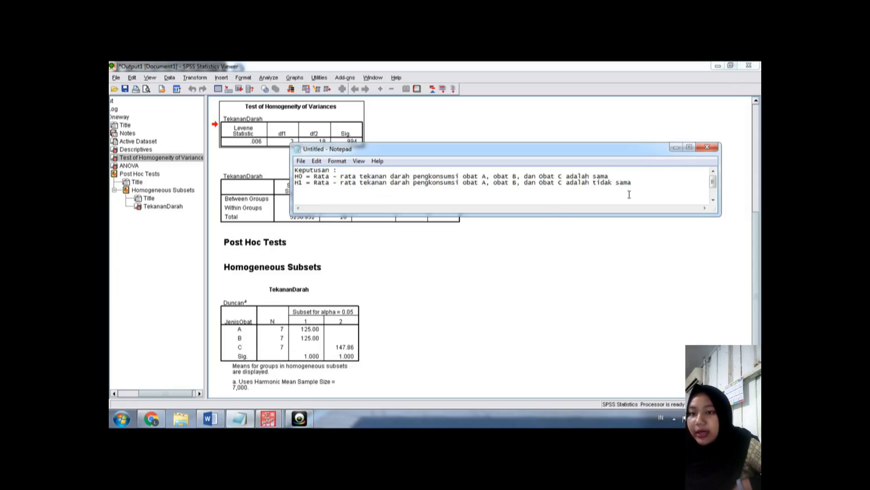
scroll(603, 177, down, 3)
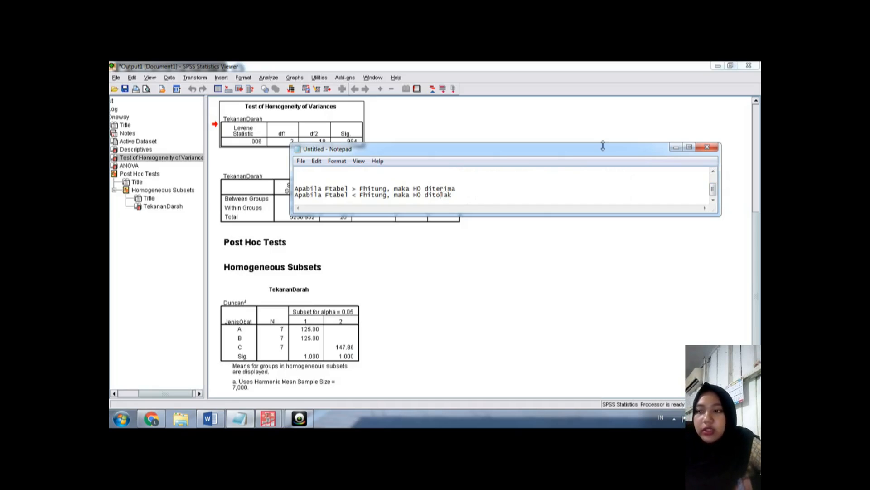
scroll(713, 188, up, 1)
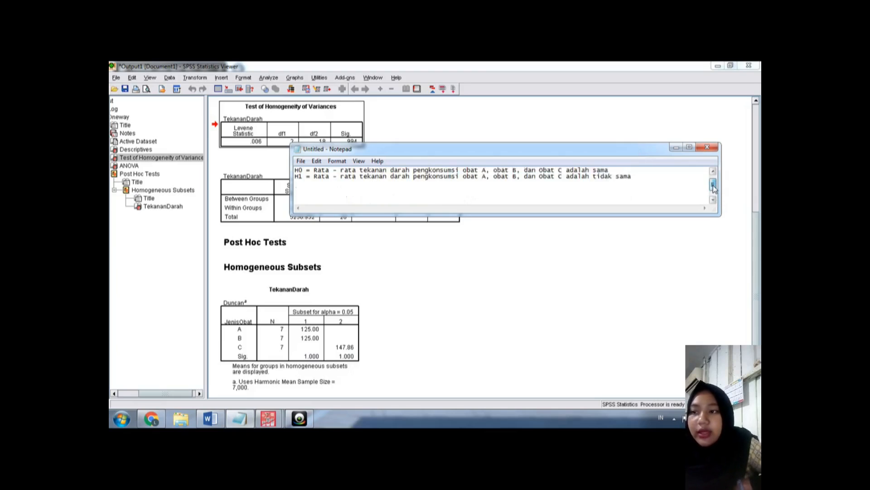
scroll(713, 187, up, 1)
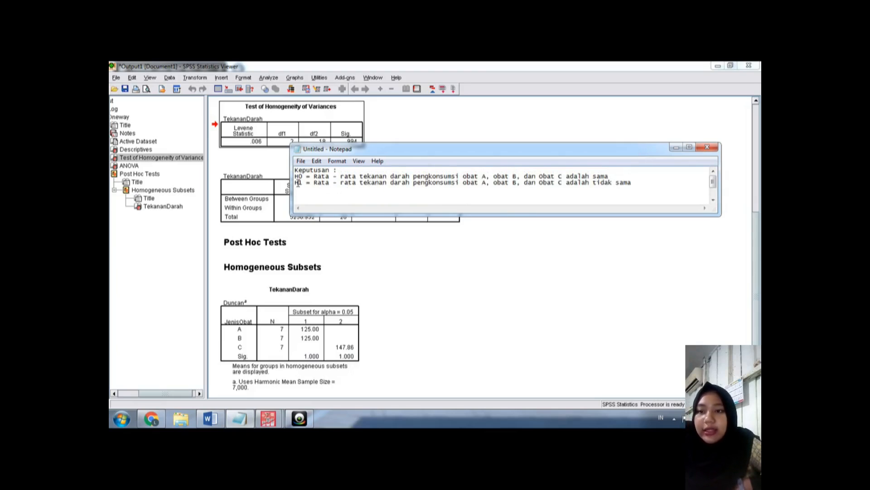
drag(298, 183, 424, 187)
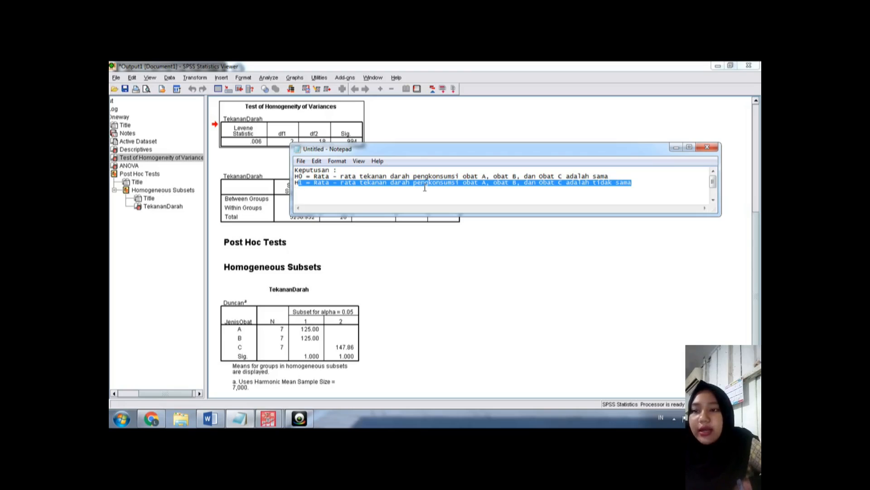
click(424, 187)
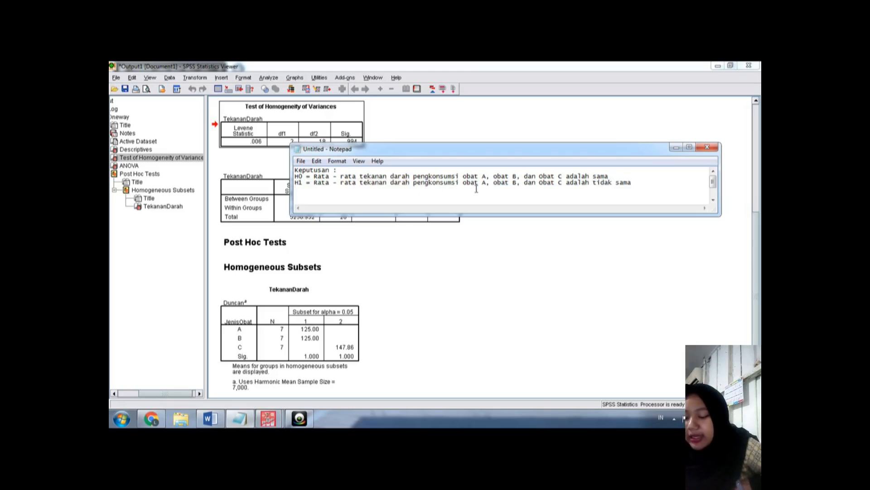